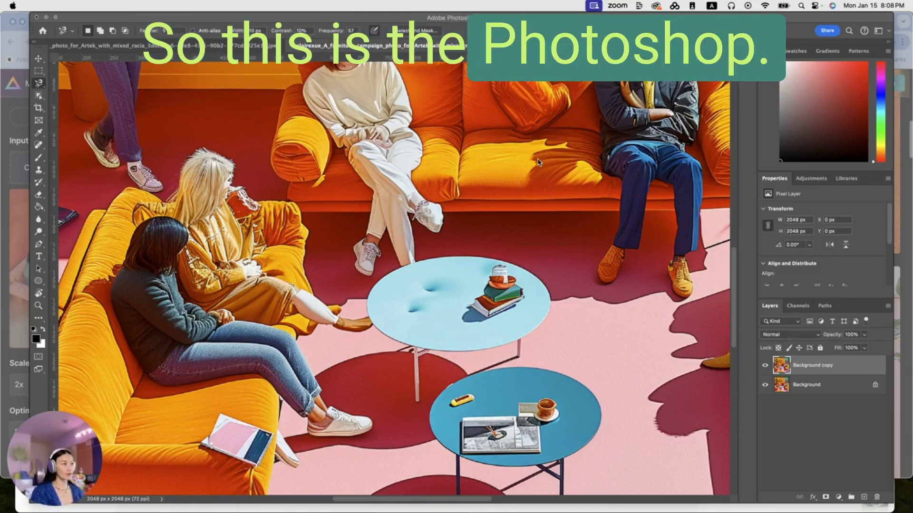
Step: Examine the furniture campaign image for missing facial detail, extra limbs and other flaws that need retouching
scroll(486, 205, up, 8)
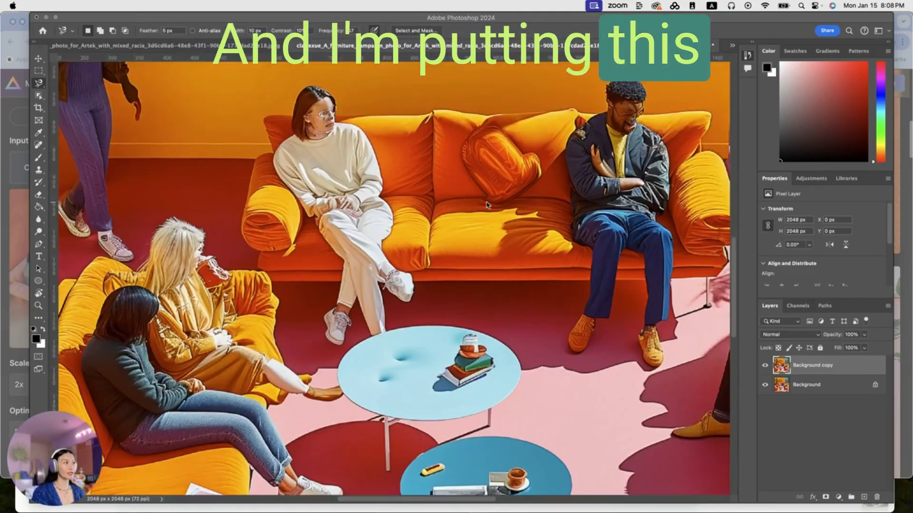
scroll(487, 206, down, 5)
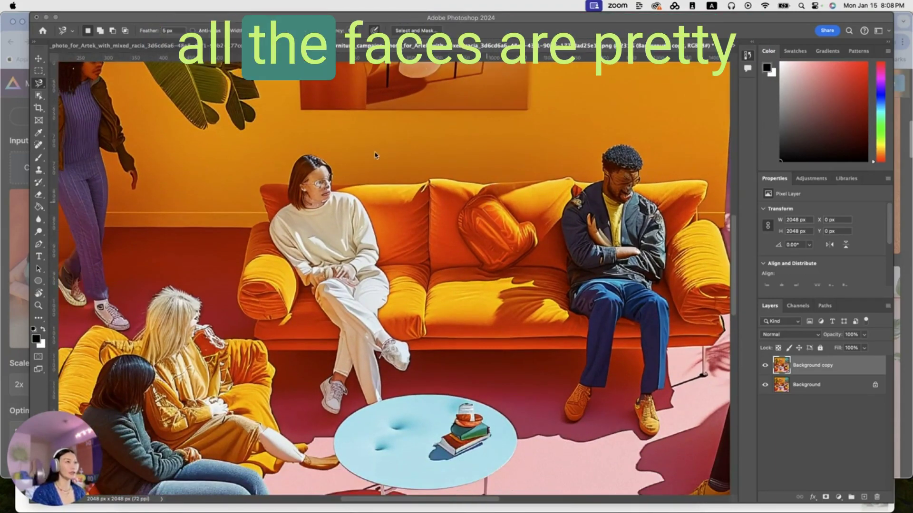
scroll(376, 155, up, 3)
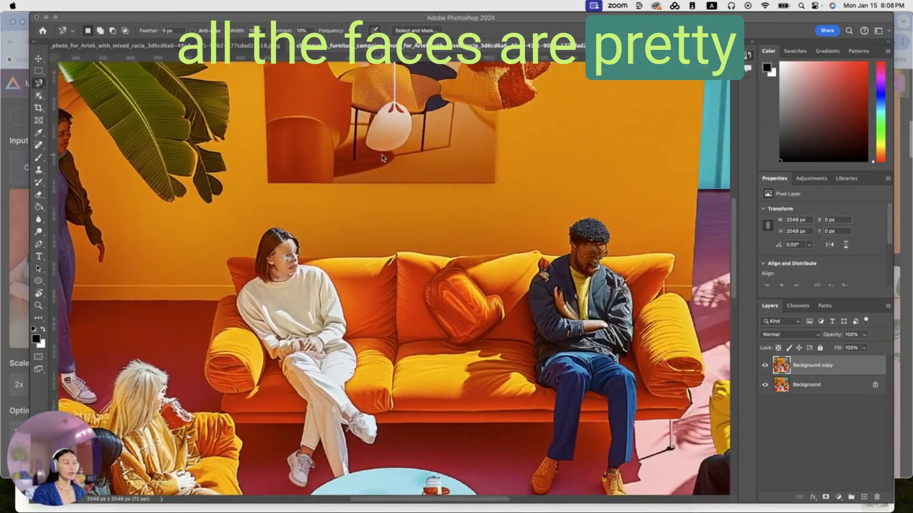
scroll(382, 157, down, 3)
scroll(382, 157, right, 4)
scroll(382, 158, up, 5)
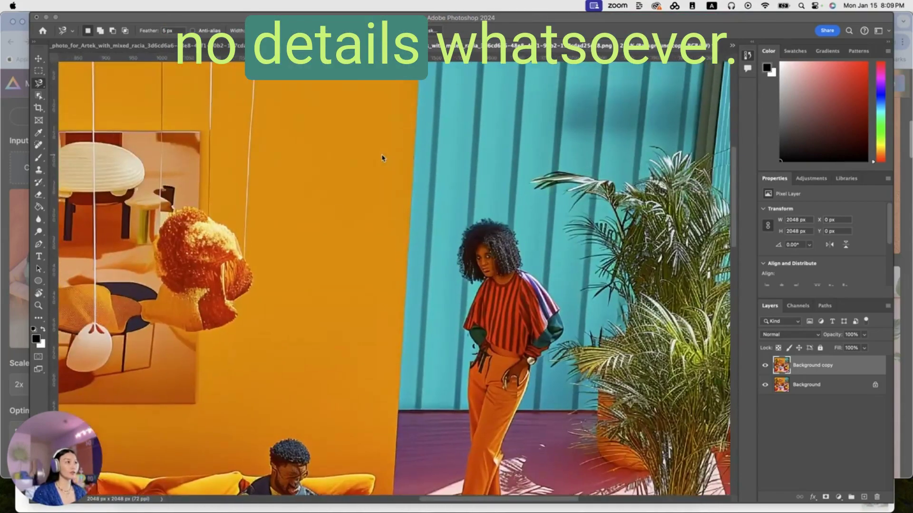
scroll(382, 158, down, 10)
scroll(383, 158, left, 8)
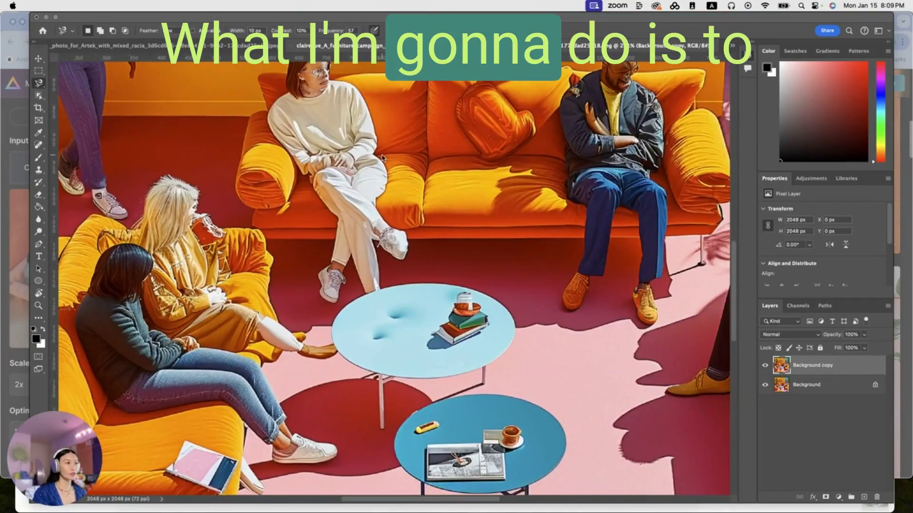
scroll(383, 158, up, 2)
scroll(383, 158, right, 1)
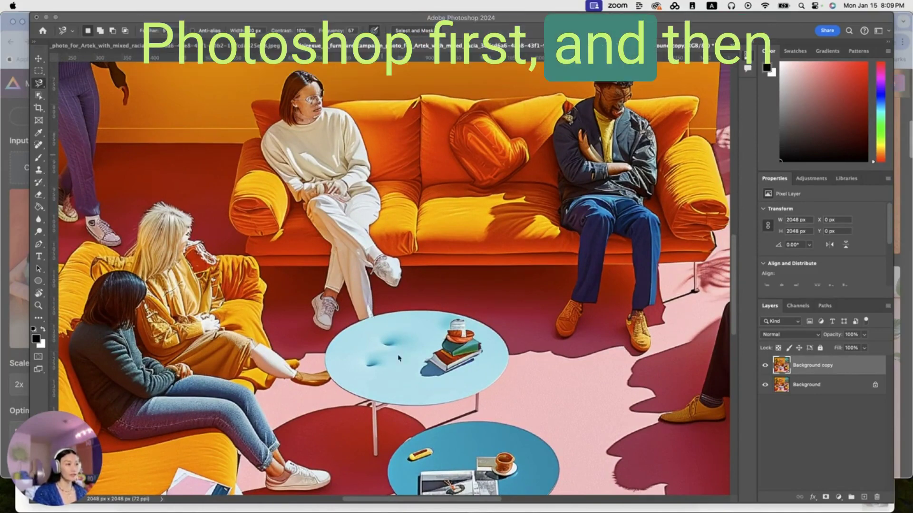
scroll(273, 390, down, 5)
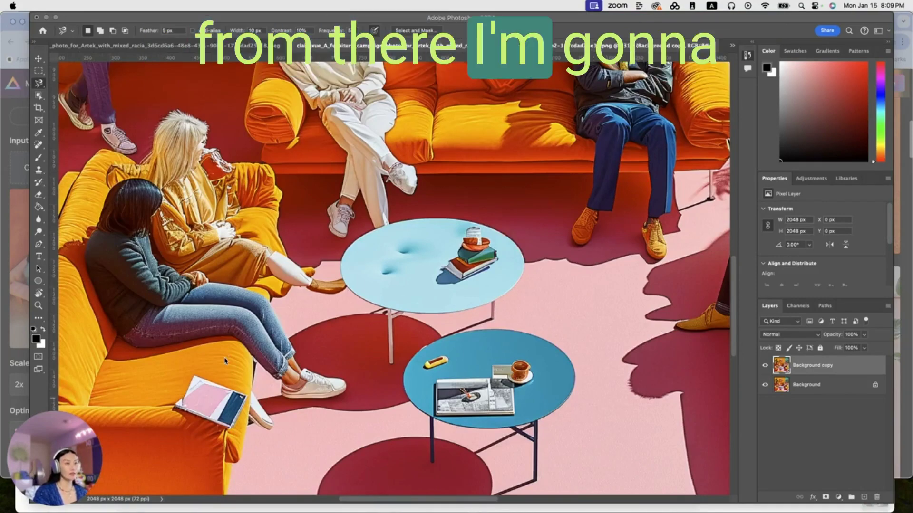
scroll(495, 220, up, 10)
scroll(494, 220, up, 2)
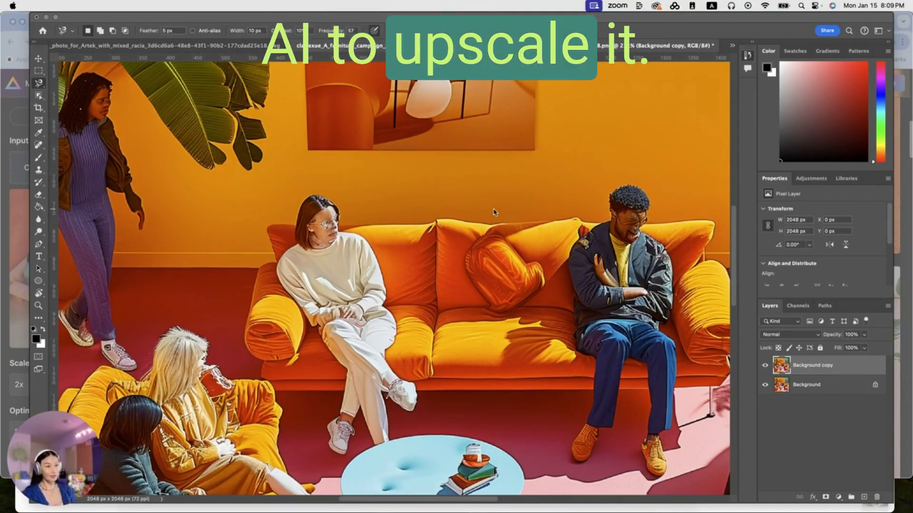
scroll(540, 213, down, 8)
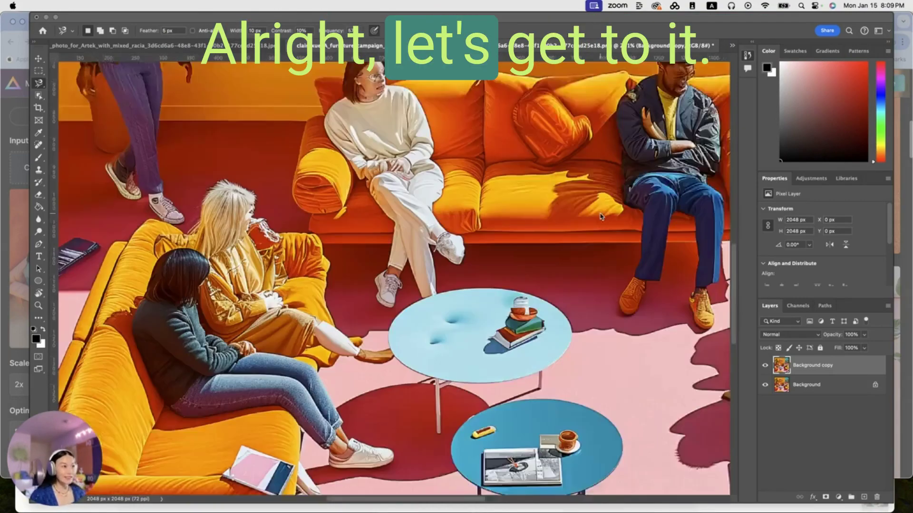
scroll(597, 232, down, 3)
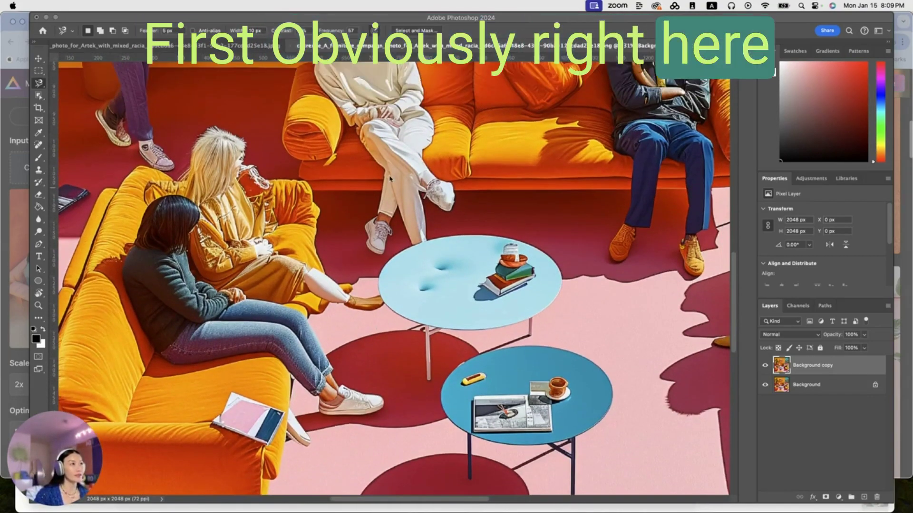
Step: Select the extra leg of the seated woman in white with the Magnetic Lasso and try to erase it with the Remove Tool
click(388, 171)
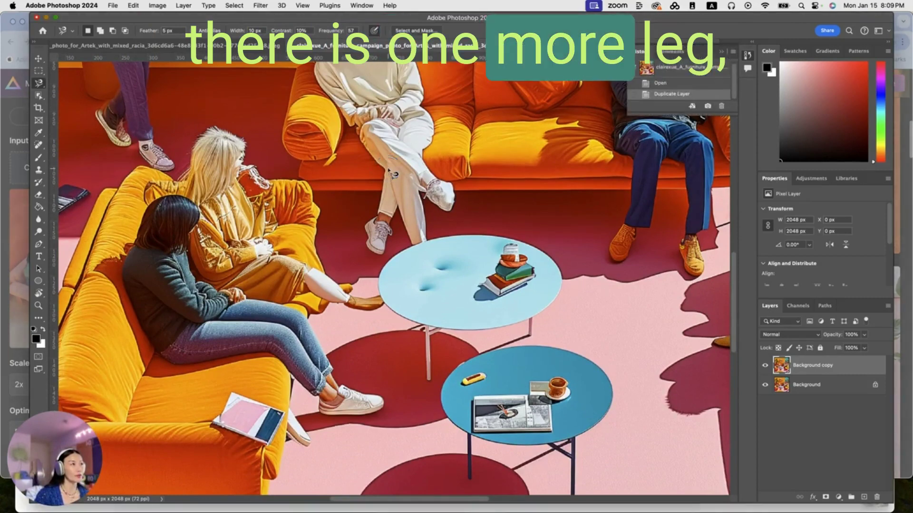
click(389, 169)
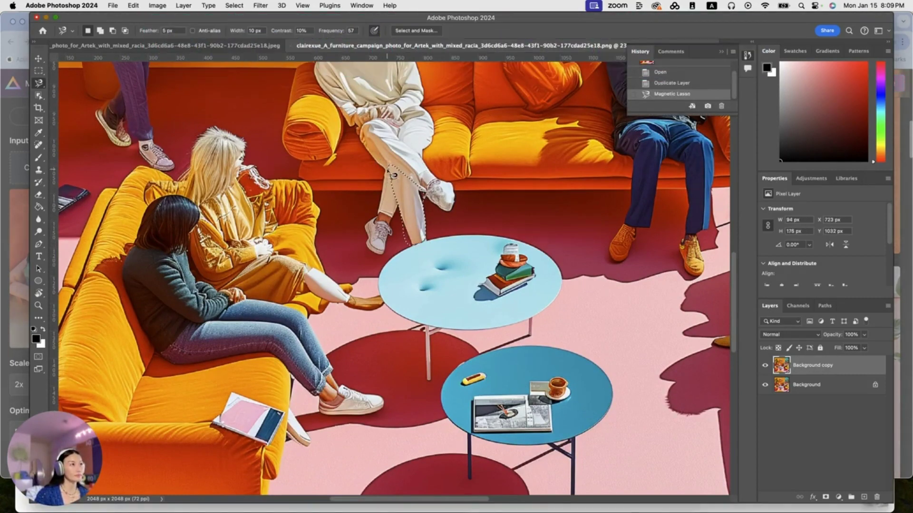
click(38, 145)
click(81, 154)
drag(403, 199, 415, 222)
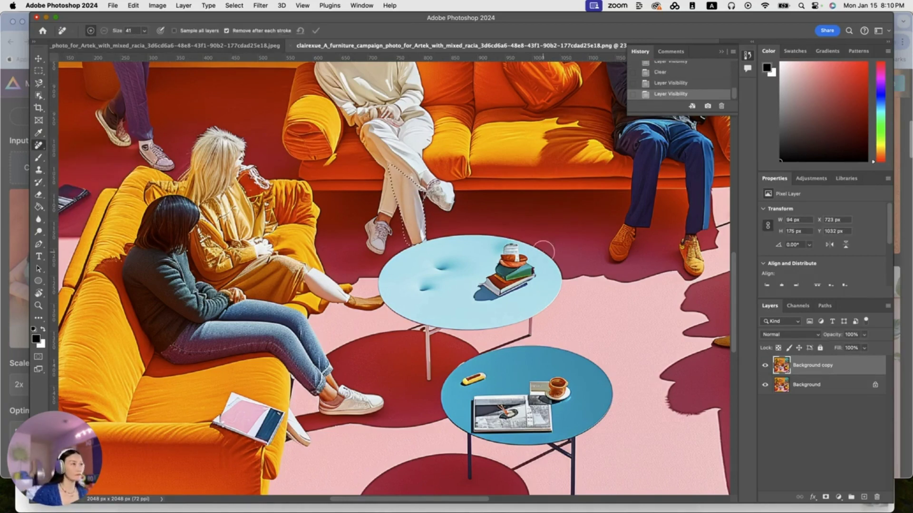
Step: Fill the selected extra leg with Content-Aware contents, using Color Adaptation, Normal mode and 100% opacity
right_click(410, 204)
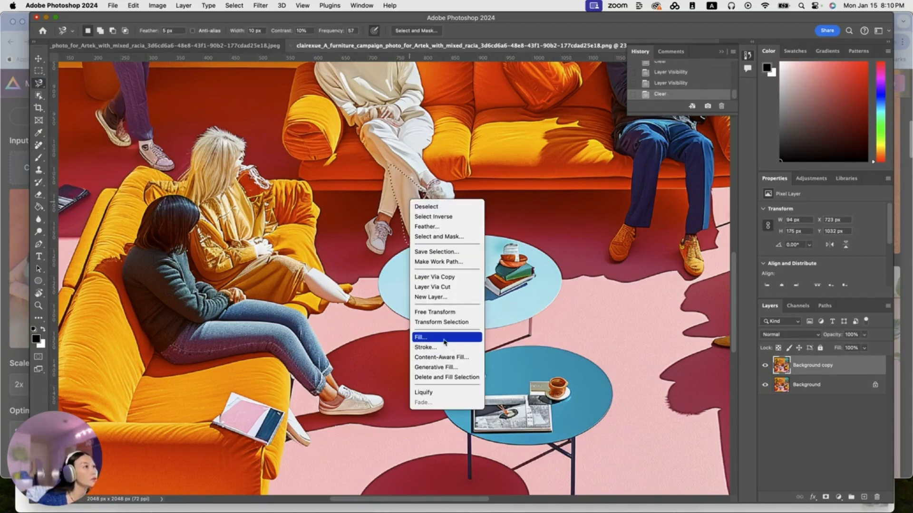
click(444, 338)
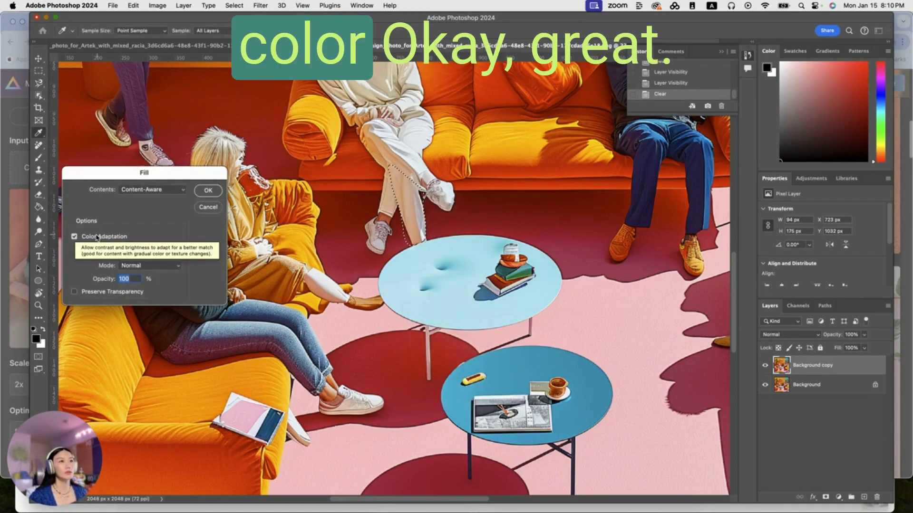
click(209, 190)
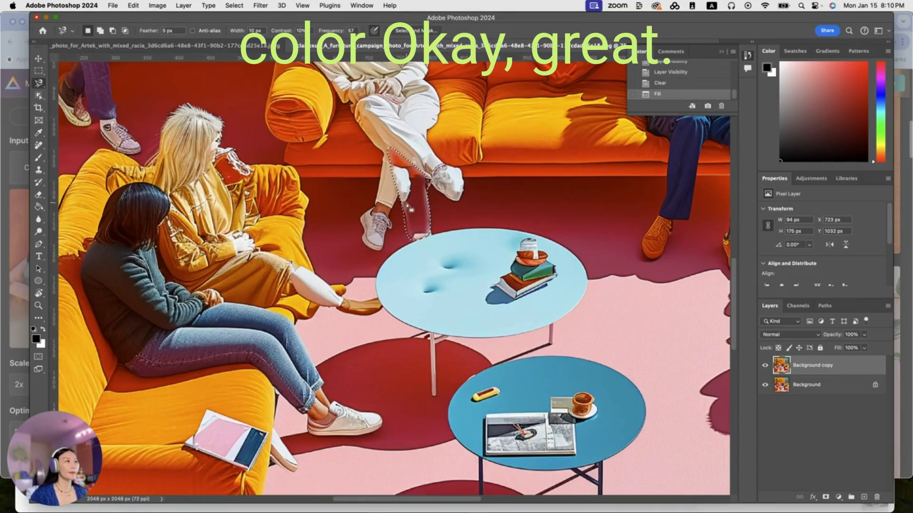
Step: Replace the selected extra leg with background using Generative Fill without a prompt
right_click(358, 201)
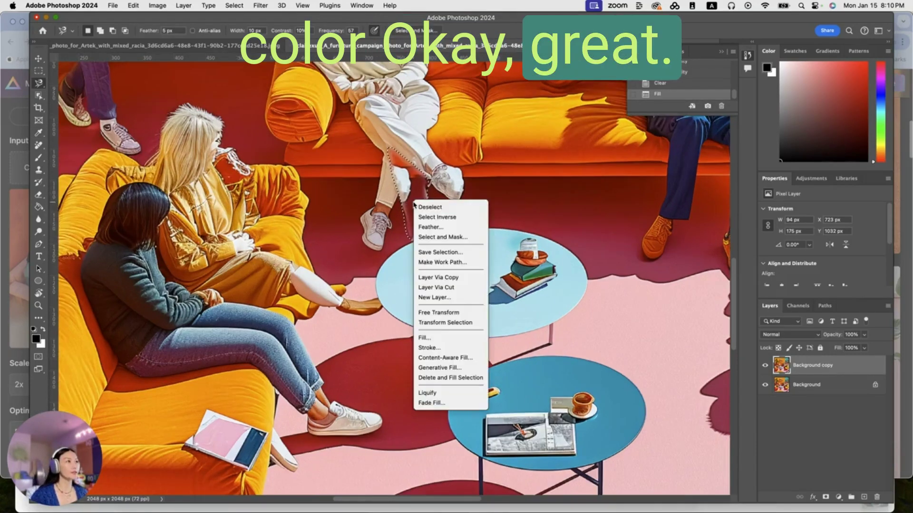
key(Escape)
click(341, 261)
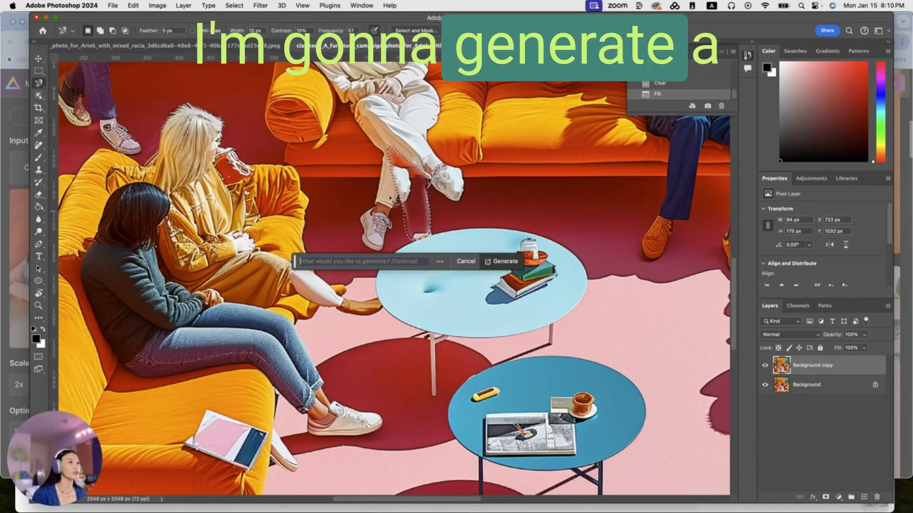
key(Return)
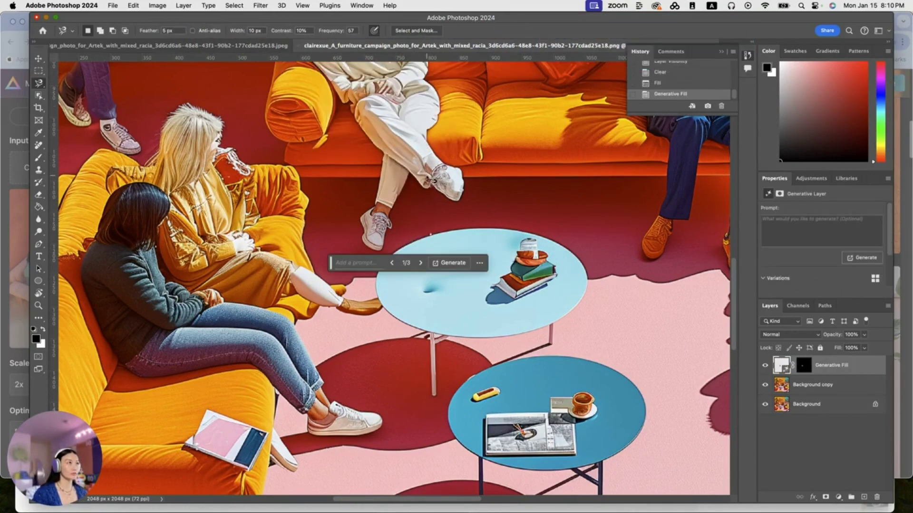
Step: Select both shoes of the woman in white with the Magnetic Lasso and regenerate them with Generative Fill, prompting for "wearing white socks"
scroll(433, 181, down, 1)
scroll(431, 183, down, 2)
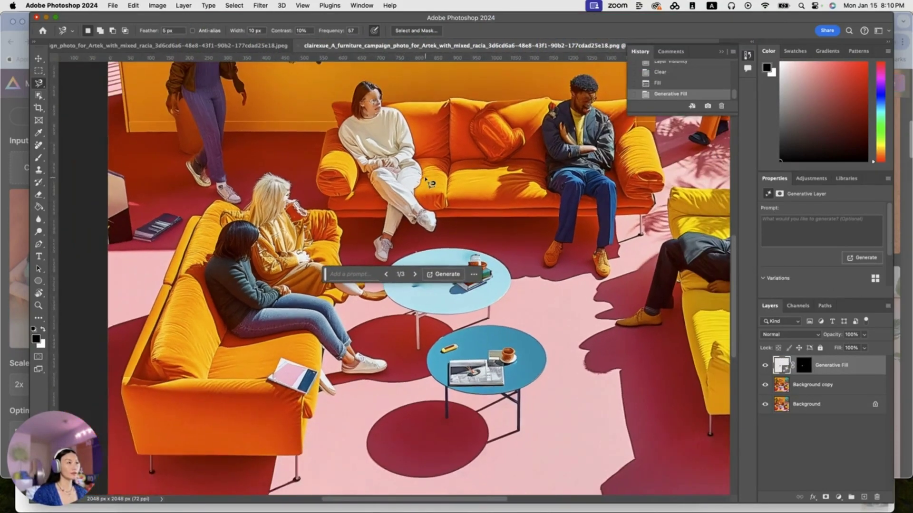
scroll(430, 182, down, 2)
scroll(430, 182, up, 3)
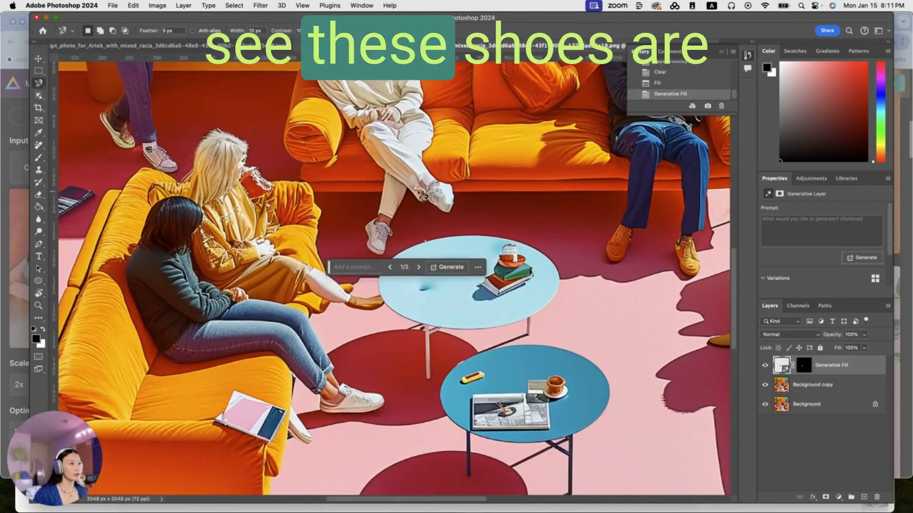
scroll(457, 193, up, 1)
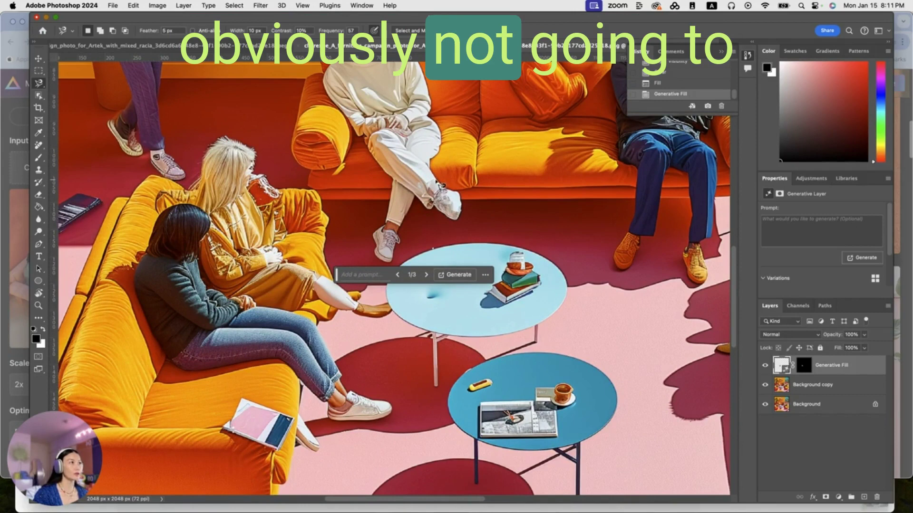
click(435, 181)
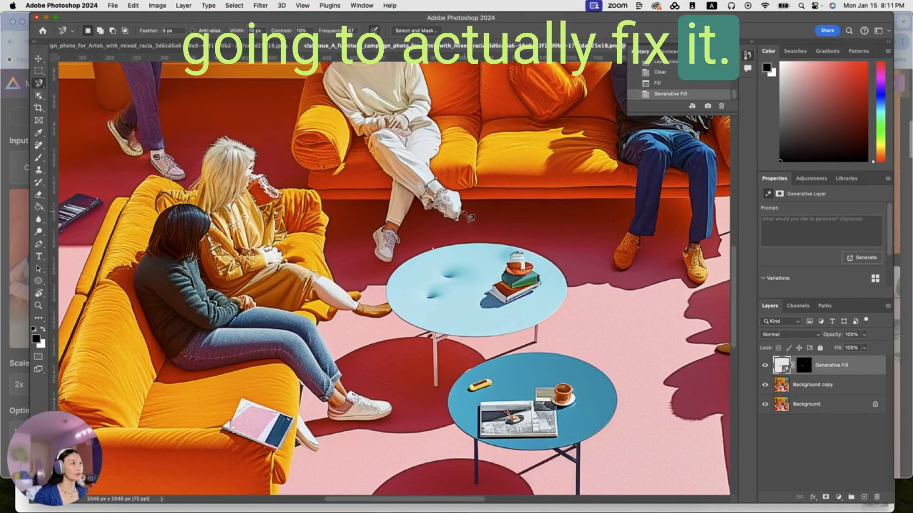
click(434, 180)
scroll(399, 209, down, 4)
shift+click(387, 138)
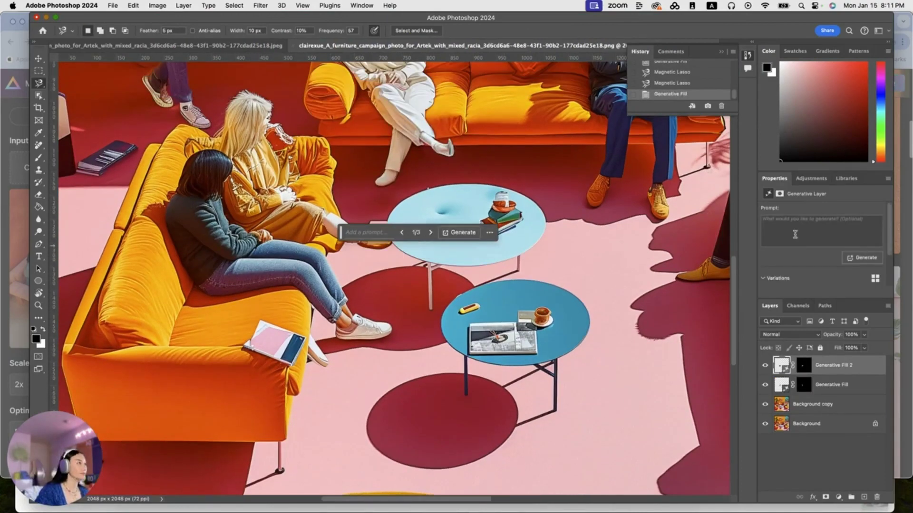
text(wearing white socks anf)
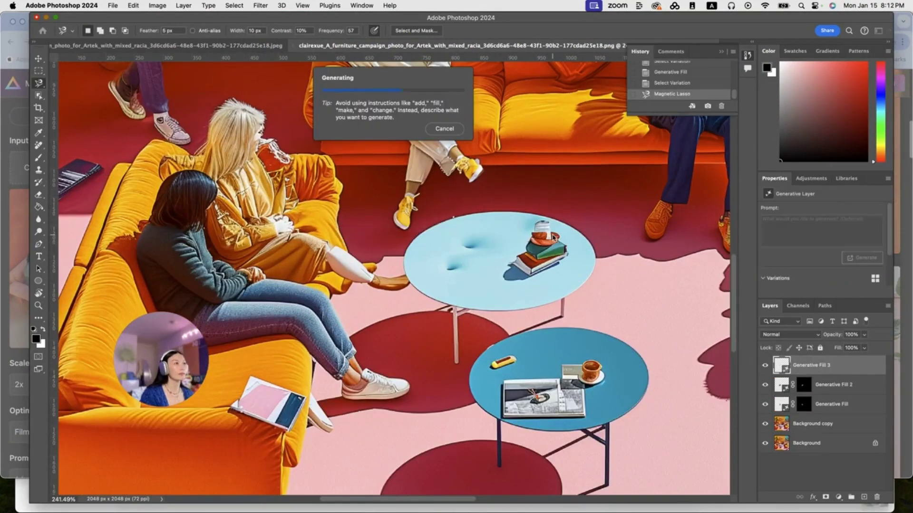
Step: Select the small blonde figure behind the yellow sofa with the Magnetic Lasso and remove it with Generative Fill
scroll(573, 240, down, 5)
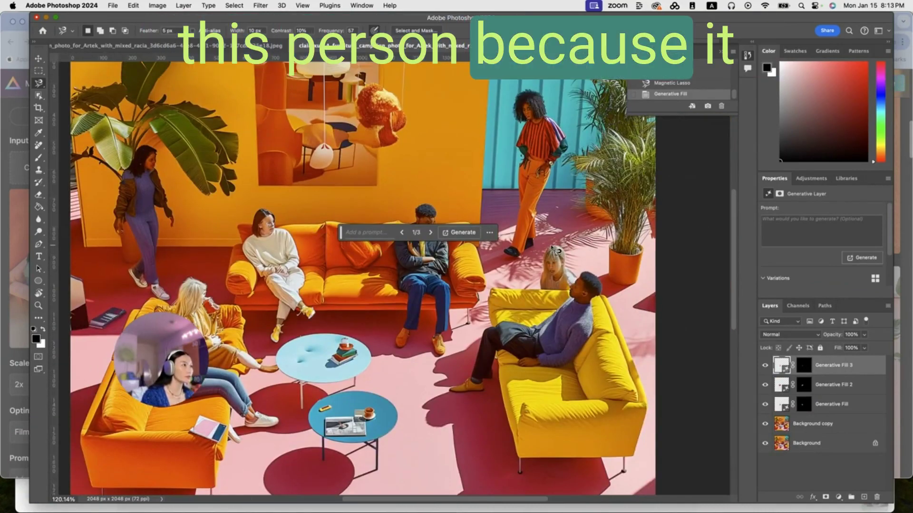
click(551, 249)
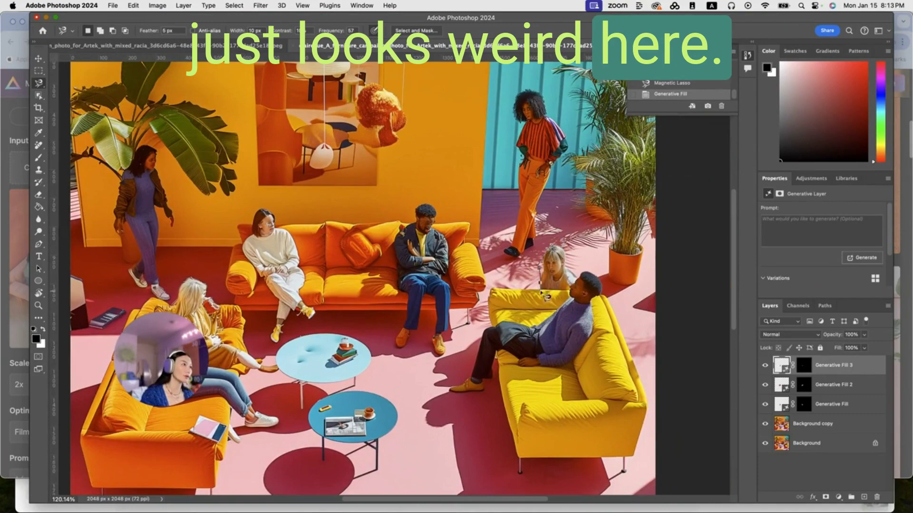
click(545, 295)
click(525, 230)
scroll(559, 235, left, 4)
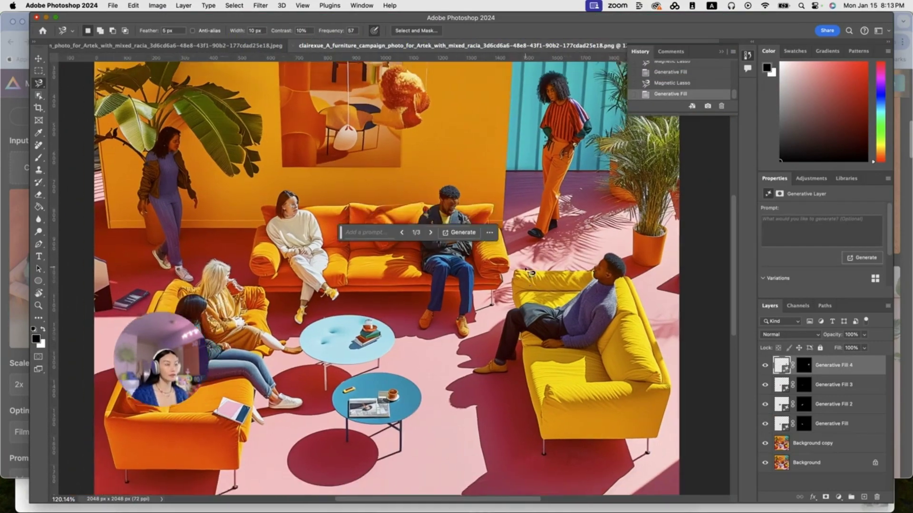
Step: Select the blonde woman on the front orange sofa with the Magnetic Lasso and remove her with Generative Fill
scroll(526, 268, up, 2)
scroll(531, 273, down, 2)
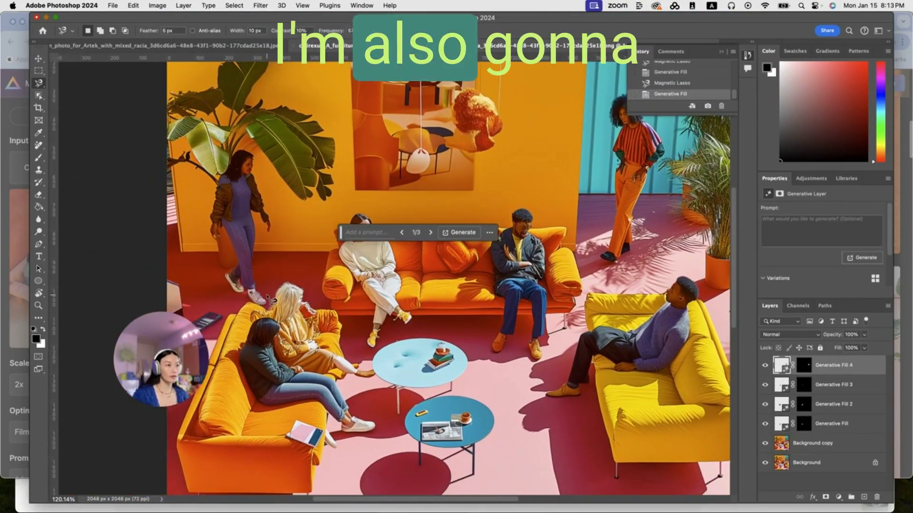
scroll(273, 301, up, 6)
scroll(273, 301, left, 5)
scroll(273, 301, down, 3)
scroll(300, 217, up, 2)
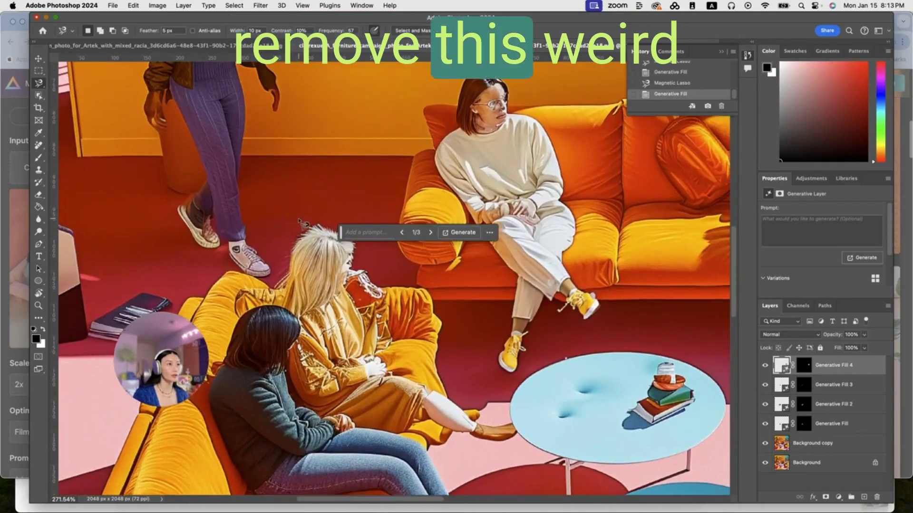
click(305, 241)
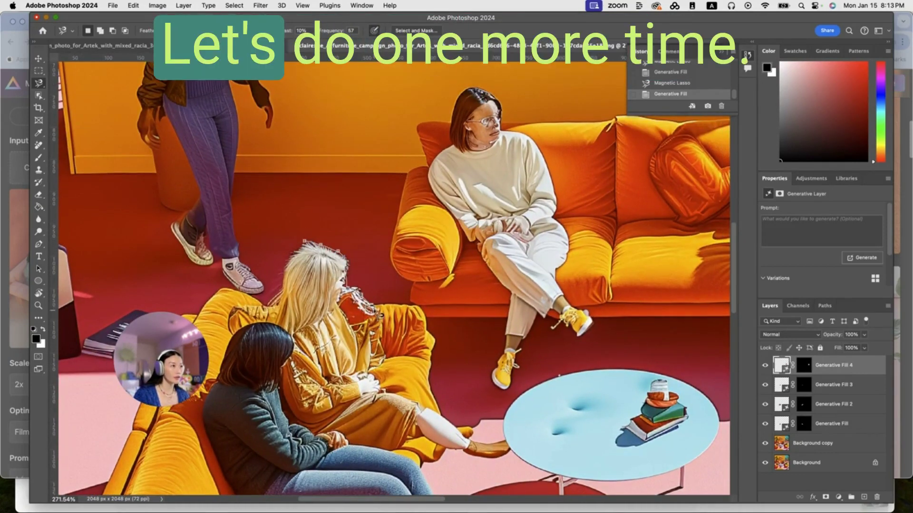
double_click(402, 454)
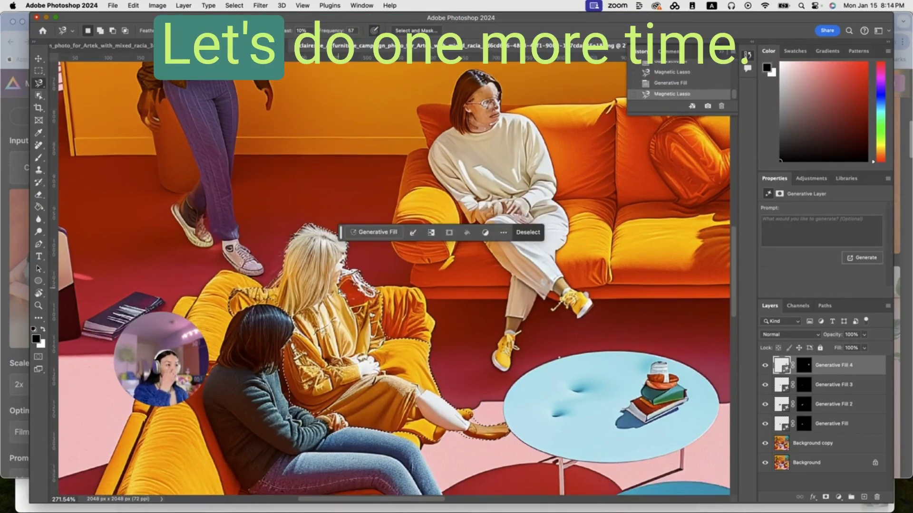
click(372, 234)
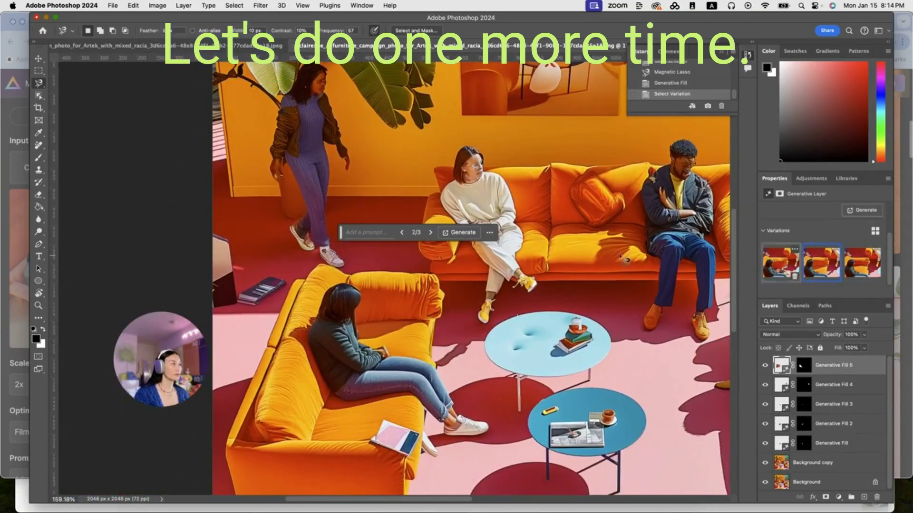
click(462, 233)
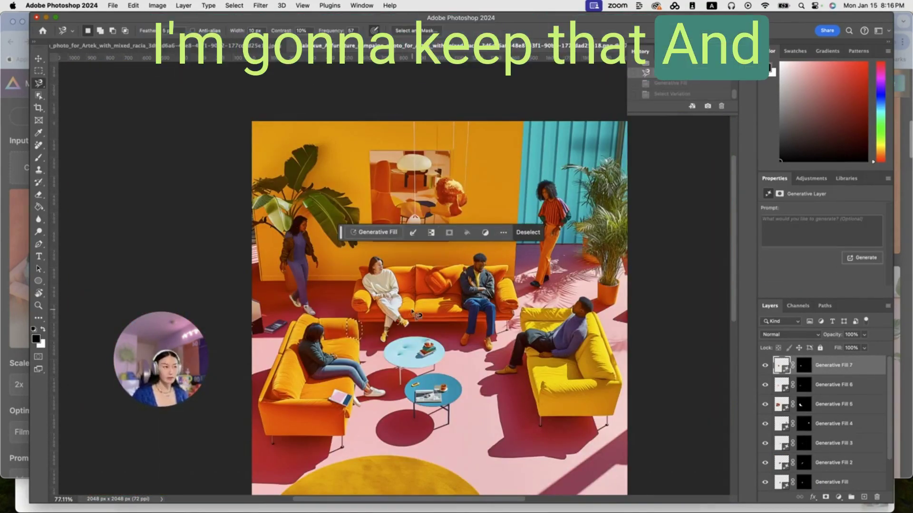
Step: Clear the selection at the end of the front orange sofa
key(super+d)
scroll(412, 313, up, 3)
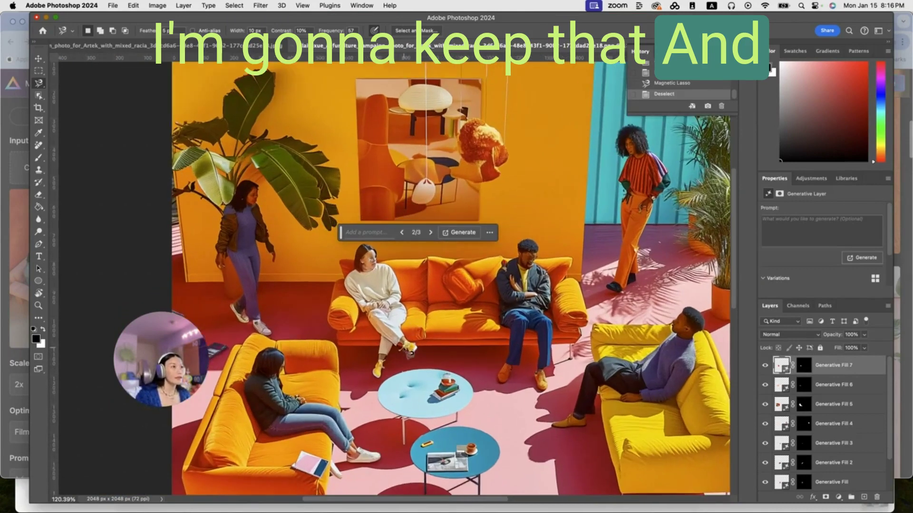
Step: Remove the loose orange cushion from the rear sofa with the Remove tool and smooth the backrest with the Spot Healing Brush on Background copy
scroll(395, 292, up, 2)
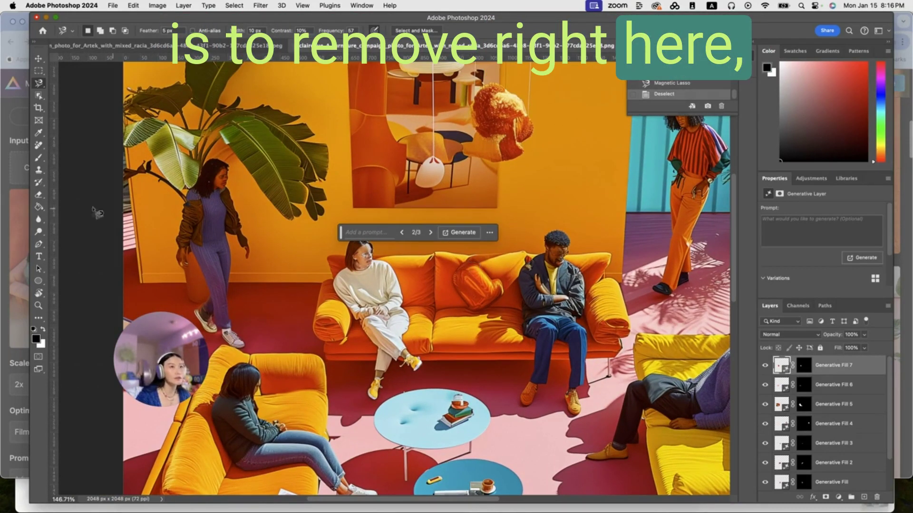
drag(39, 145, 92, 154)
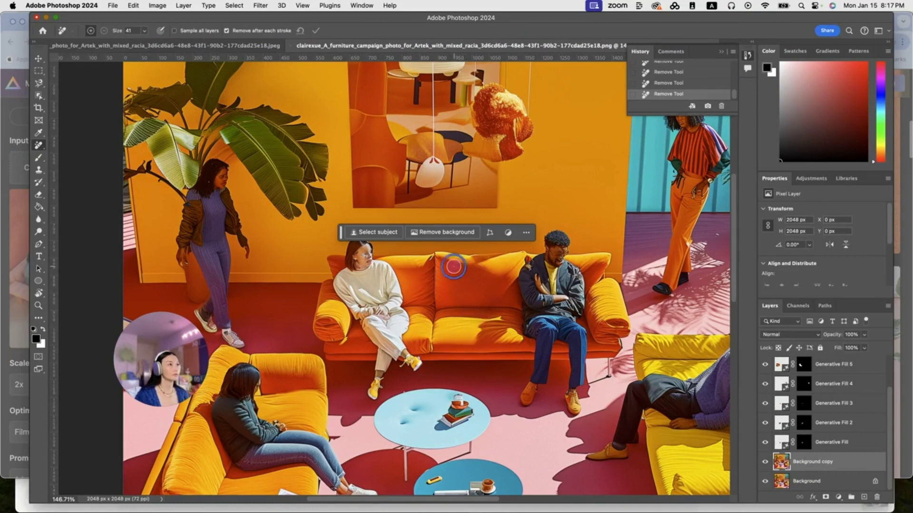
mouse_move(41, 150)
mouse_down()
mouse_move(63, 159)
mouse_move(81, 144)
mouse_up()
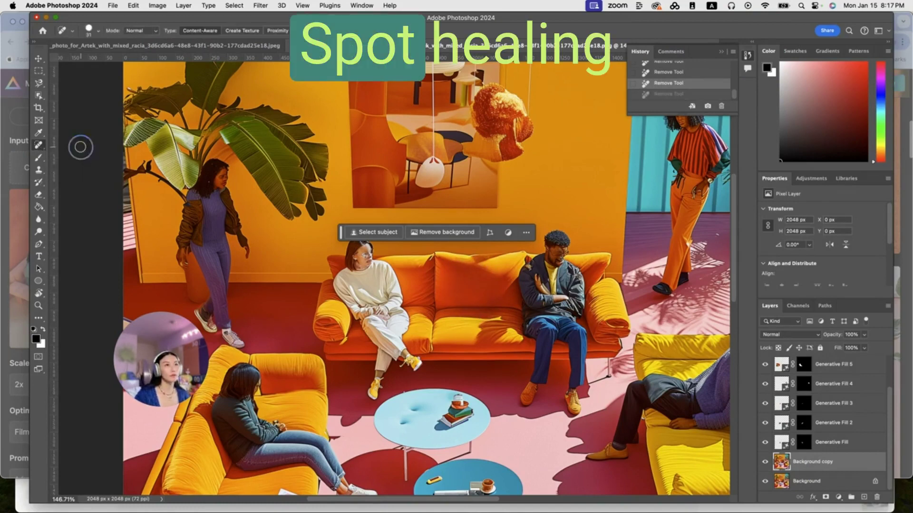
click(452, 289)
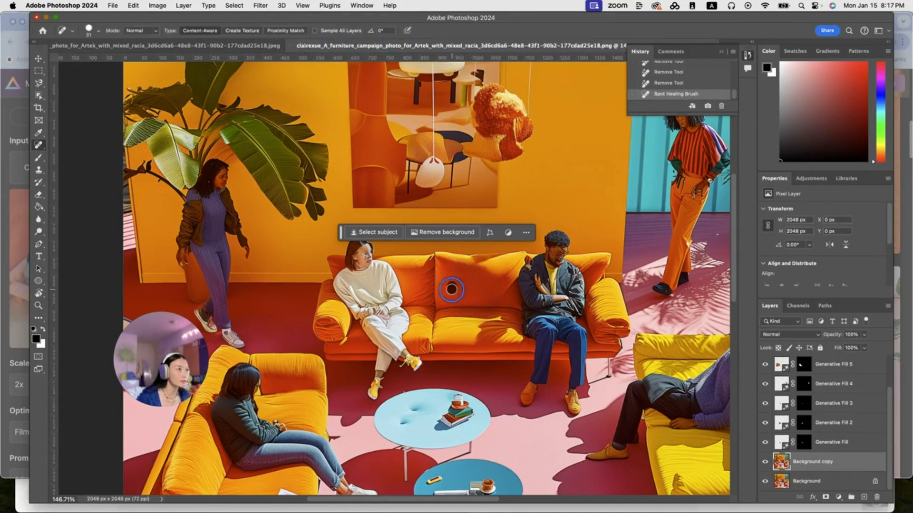
drag(488, 261, 493, 261)
Step: Erase the stray shoe beside the magazine on the front orange sofa with the Spot Healing Brush
scroll(488, 261, down, 5)
scroll(452, 266, up, 3)
scroll(494, 390, up, 4)
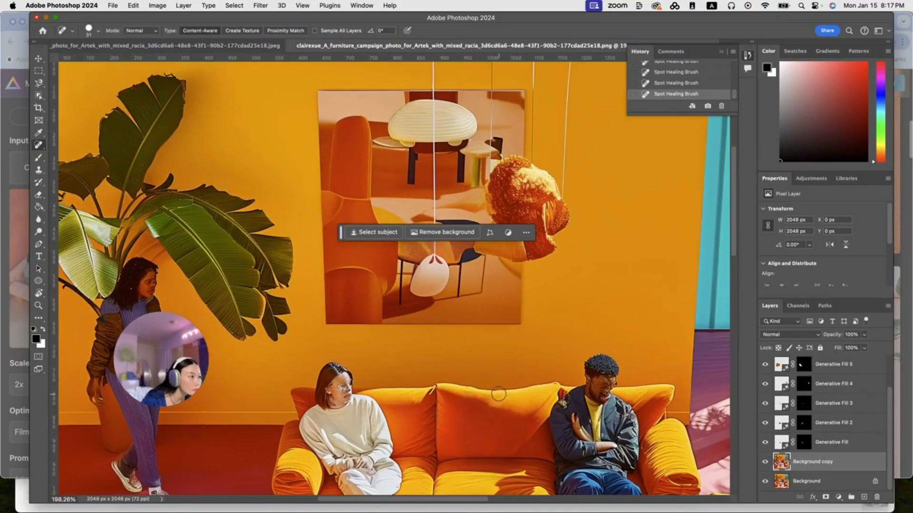
scroll(471, 389, down, 3)
scroll(395, 409, up, 5)
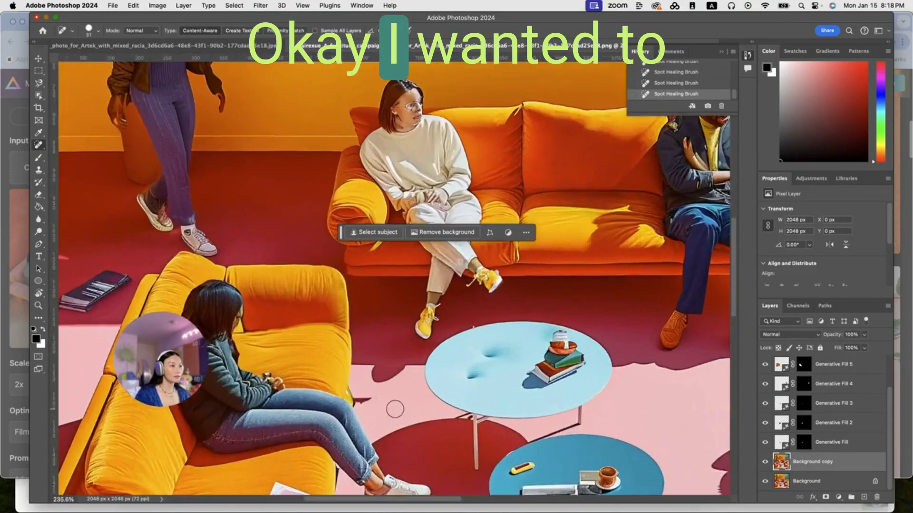
scroll(394, 409, up, 3)
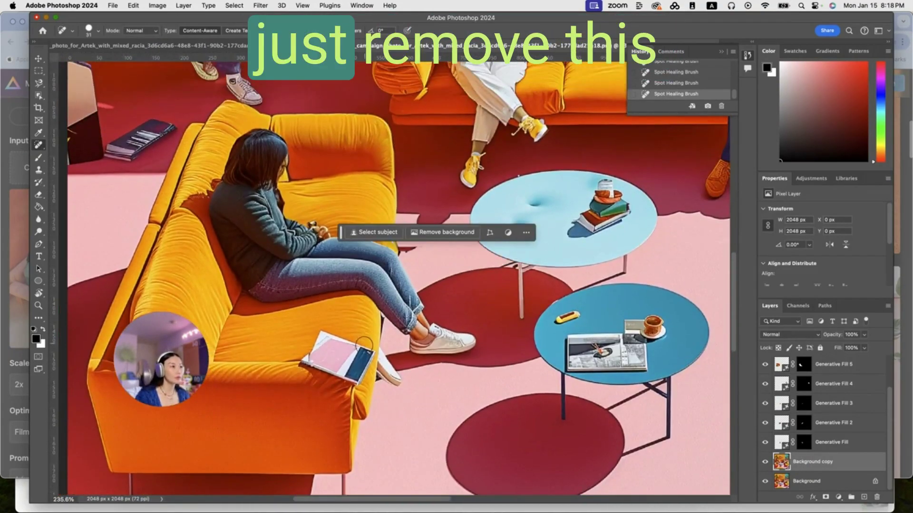
click(385, 351)
mouse_move(388, 365)
mouse_down()
mouse_move(393, 380)
mouse_move(386, 358)
mouse_up()
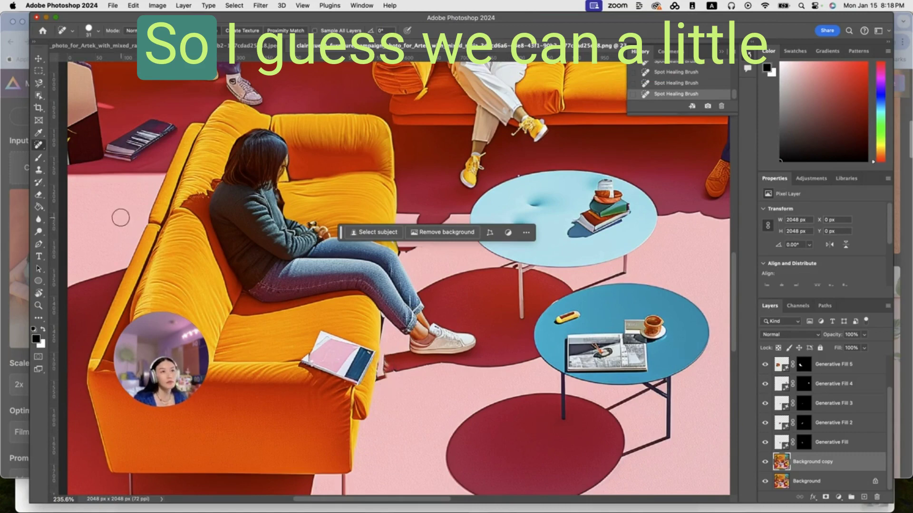
Step: Select the smudged patch beside the front sofa's magazine with the Magnetic Lasso and regenerate it with an unprompted Generative Fill, choosing the second variation
click(39, 83)
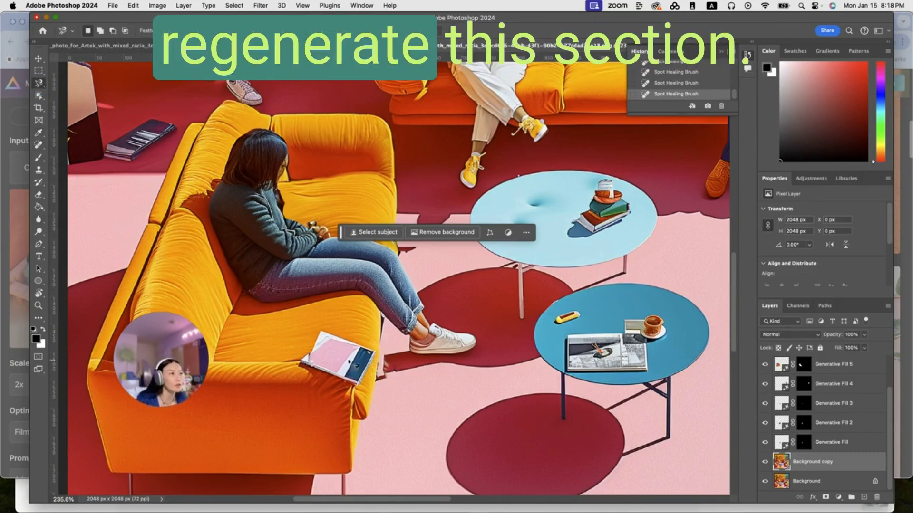
click(376, 344)
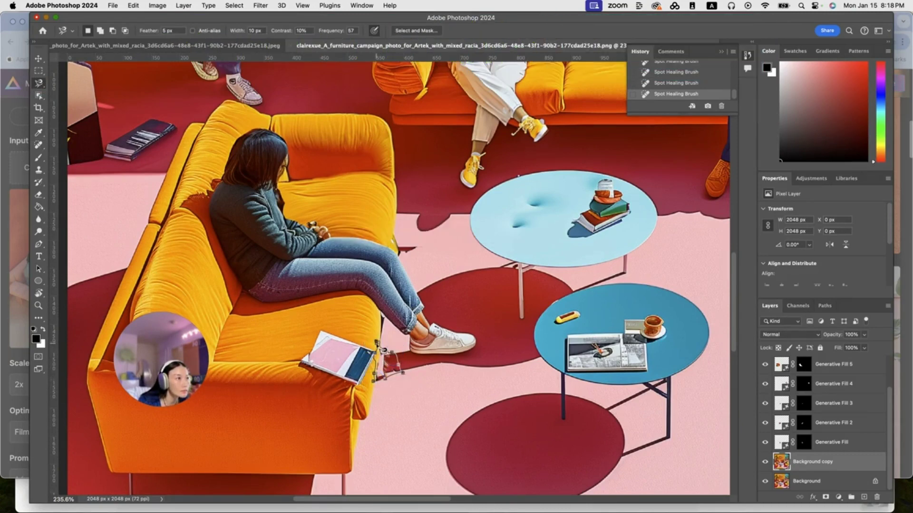
click(378, 346)
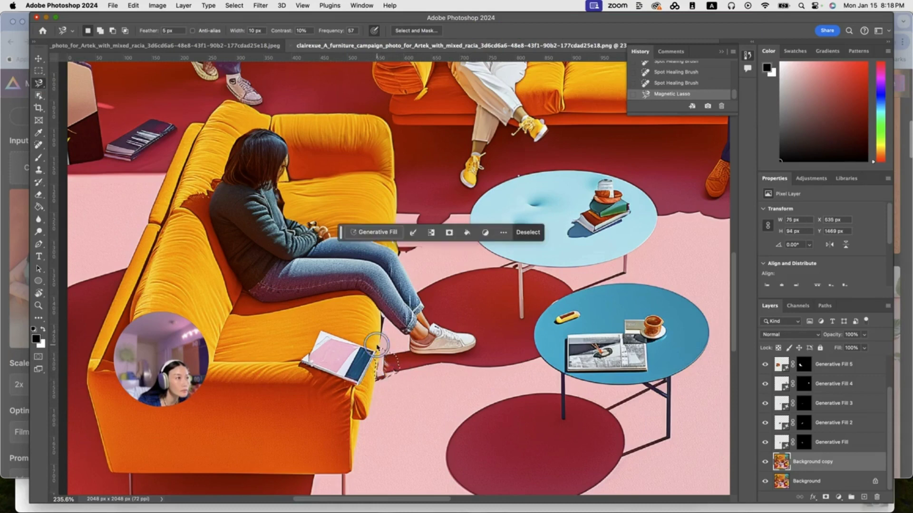
click(378, 233)
click(548, 233)
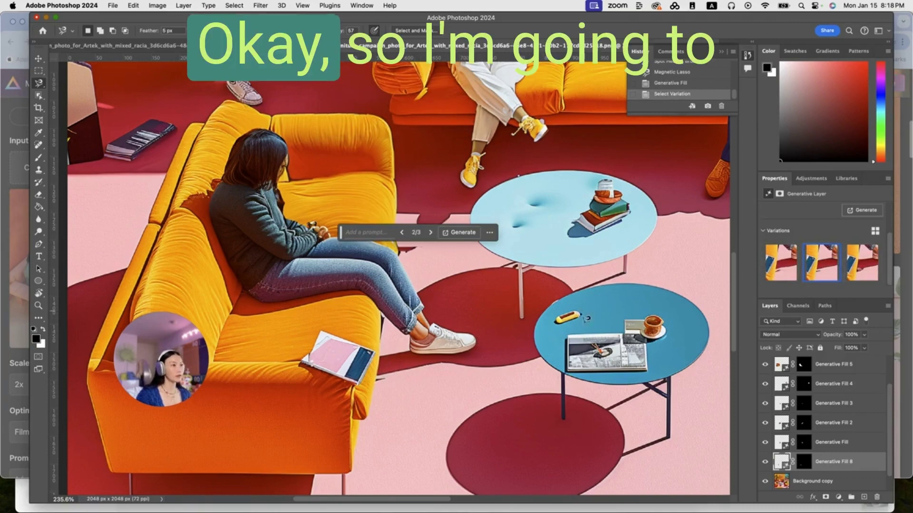
Step: Select the magazine on the front orange sofa with the Magnetic Lasso and remove it with Generative Fill, choosing the second variation
scroll(526, 345, up, 4)
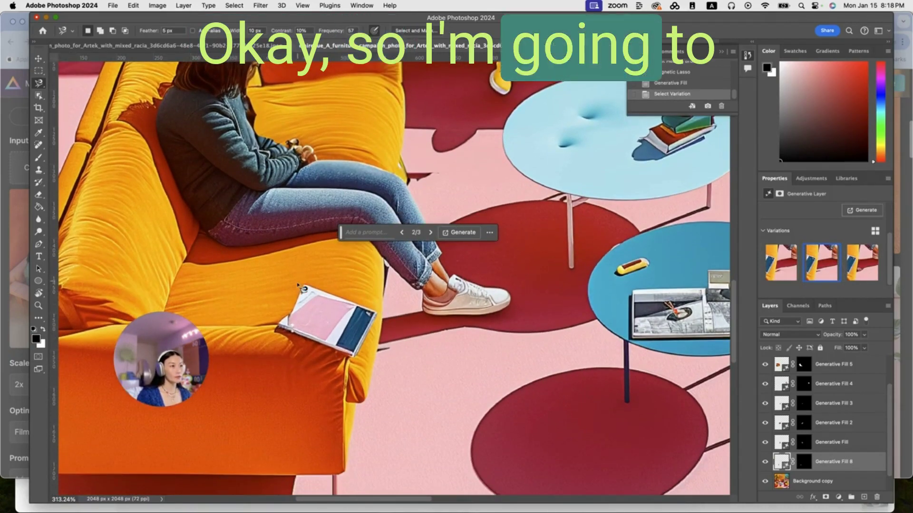
click(303, 284)
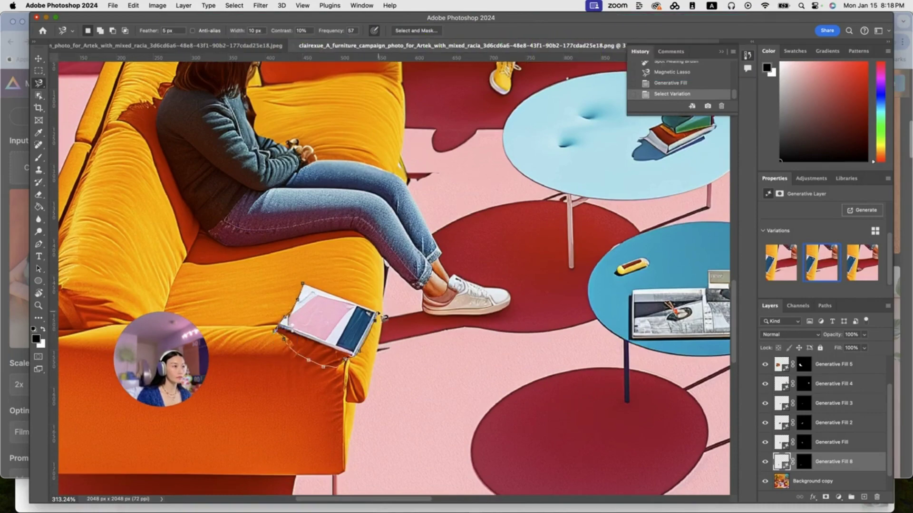
double_click(384, 318)
click(528, 234)
scroll(557, 234, down, 4)
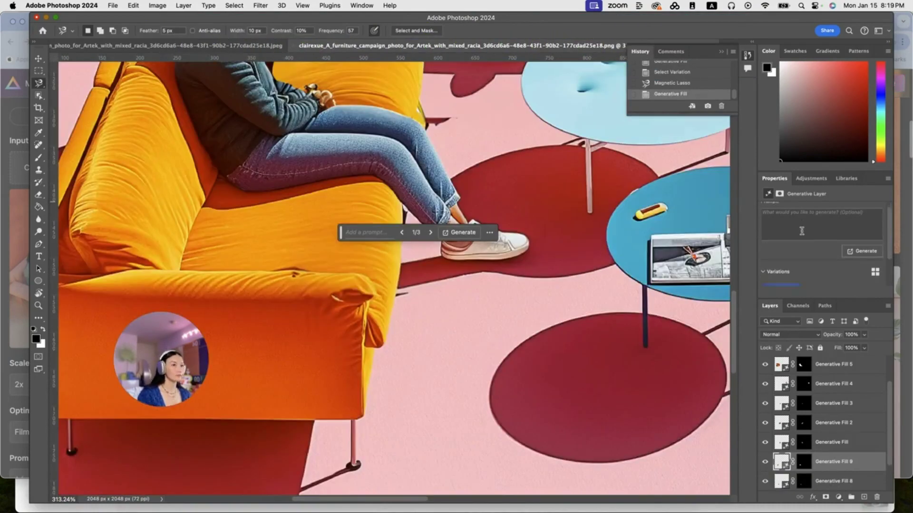
scroll(801, 230, down, 2)
click(818, 269)
scroll(428, 209, up, 3)
Step: Rasterize the magazine fill layer, and remove the dark object and stacked magazines from the floor behind the front sofa with the Remove tool on Background copy
click(39, 145)
click(436, 203)
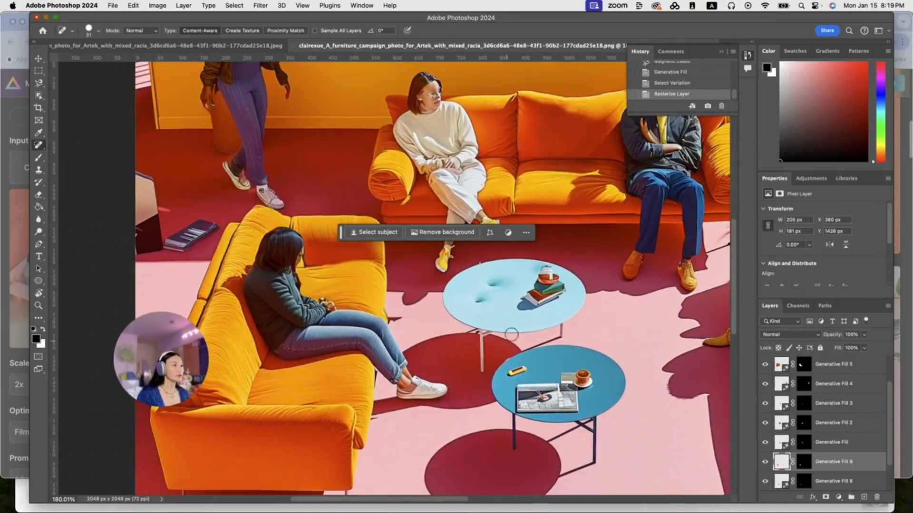
drag(39, 144, 72, 151)
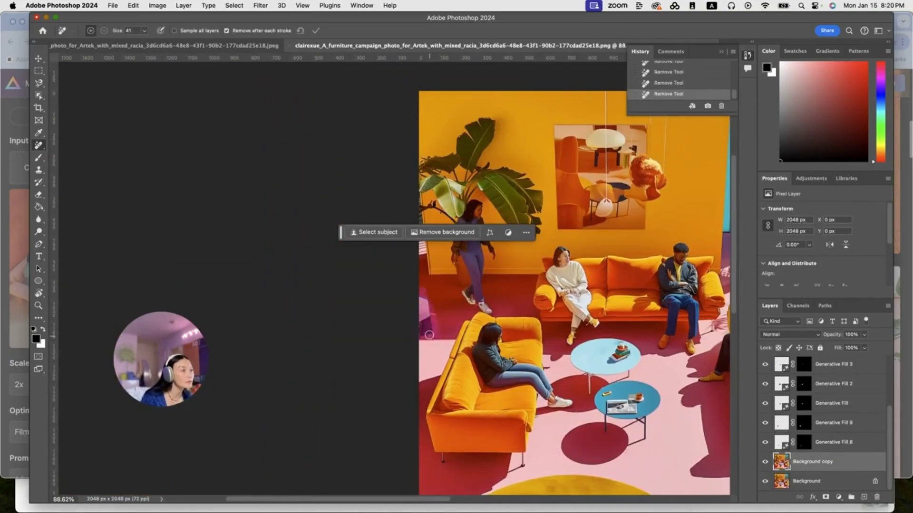
scroll(420, 330, down, 3)
scroll(409, 323, up, 8)
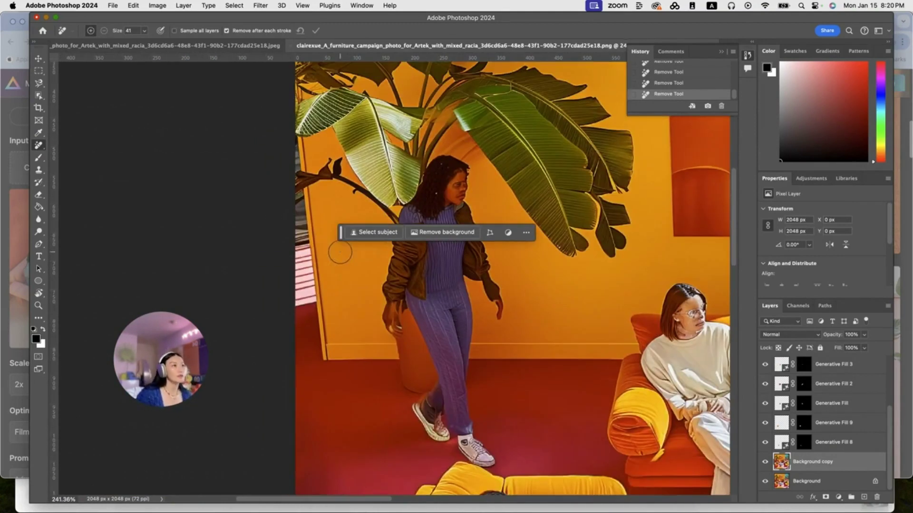
Step: Select both shoes of the walking woman in purple with the Magnetic Lasso and regenerate them with an unprompted Generative Fill, showing the third variation
key(l)
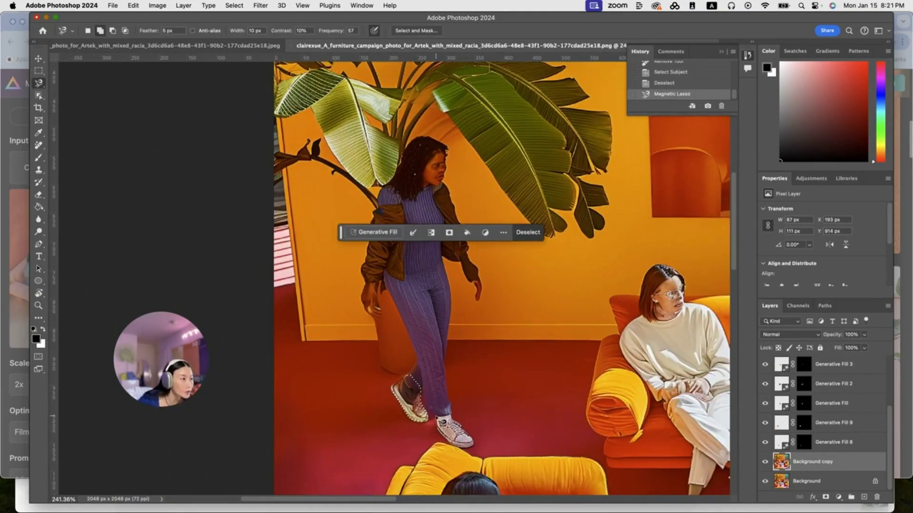
click(373, 231)
click(554, 232)
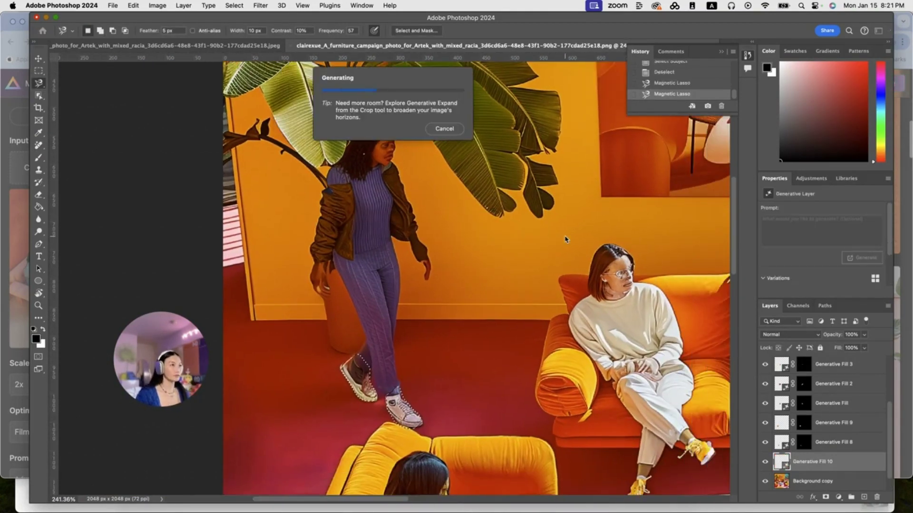
scroll(565, 239, down, 2)
click(430, 233)
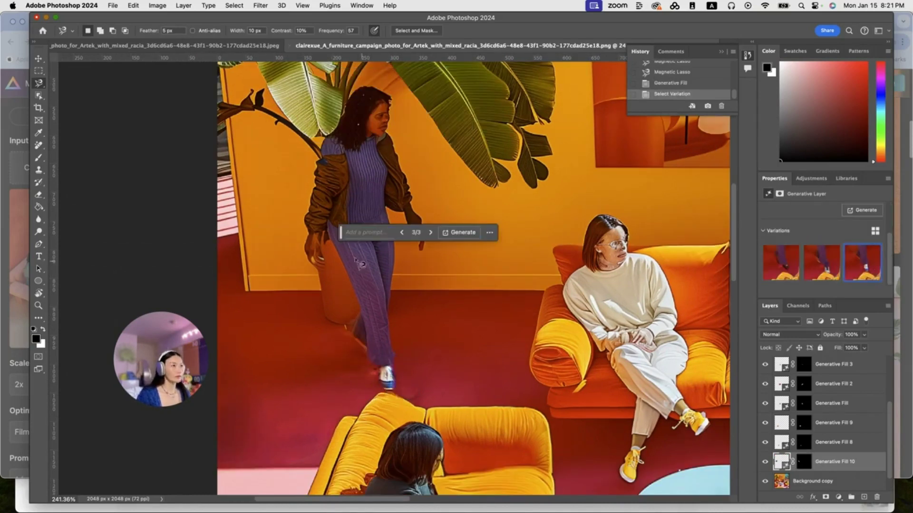
Step: Regenerate the walking woman's shoes with a Generative Fill prompt for white sneakers and choose one of the new variations
click(364, 232)
text(wearing white sn)
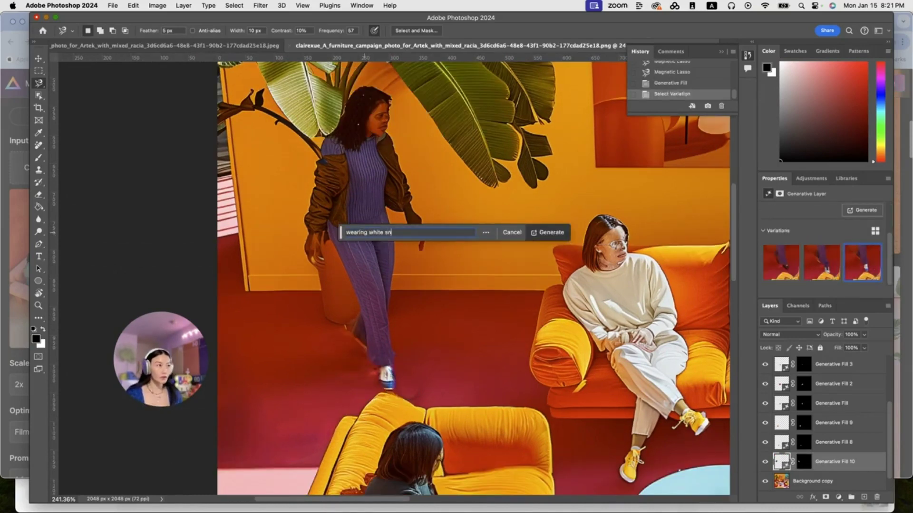
key(Return)
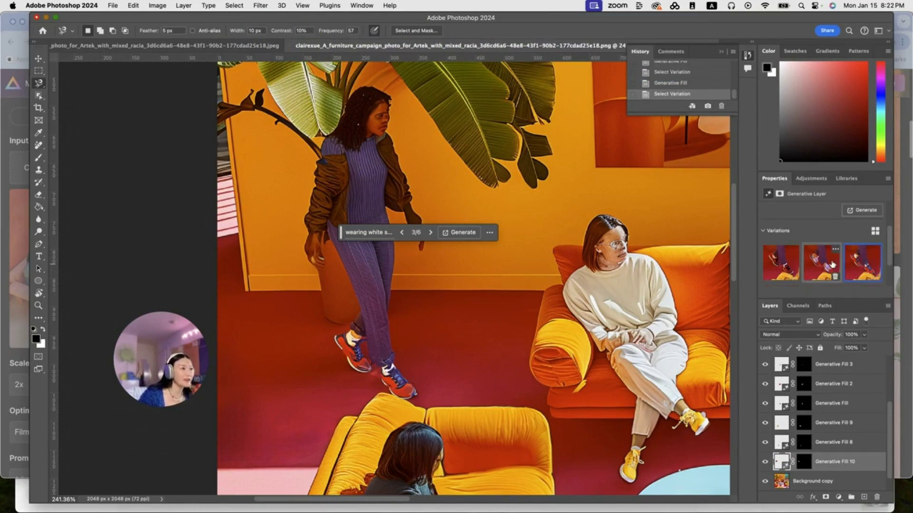
click(833, 264)
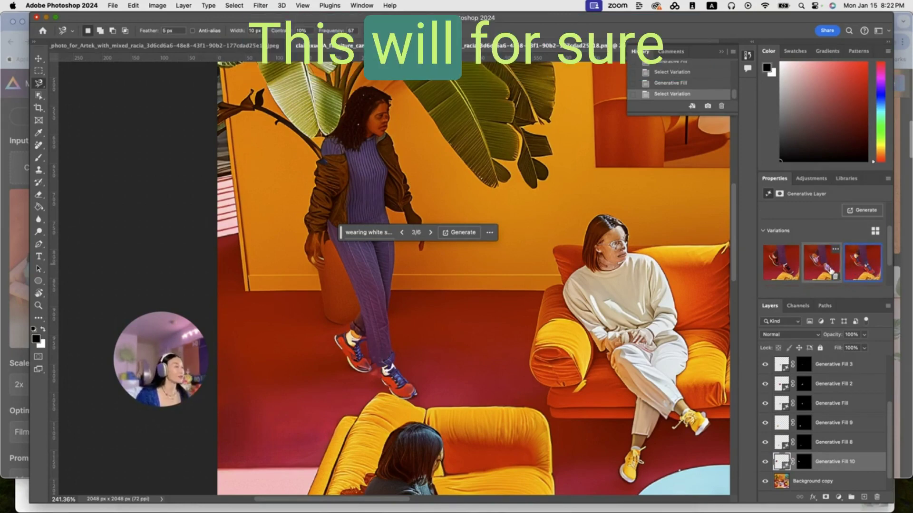
Step: Group all the Generative Fill layers together with Background copy as Group 1
scroll(474, 331, down, 5)
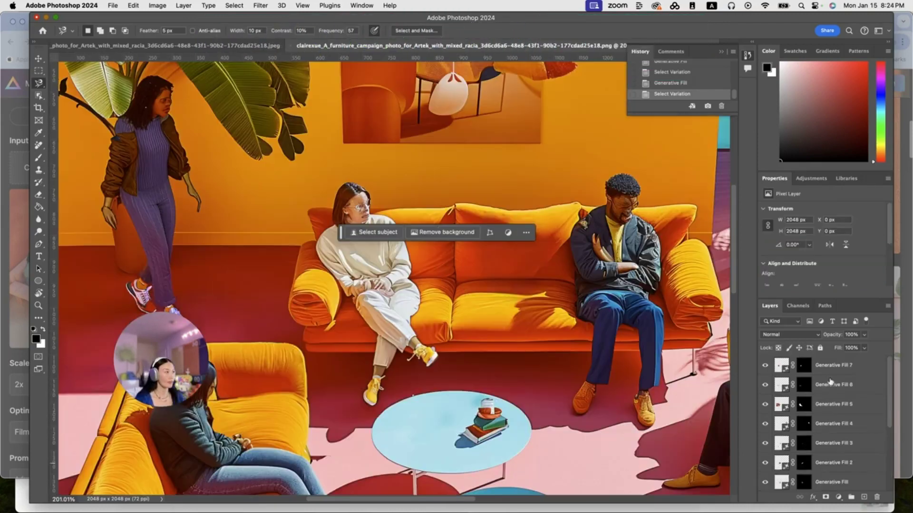
shift+click(831, 370)
right_click(831, 369)
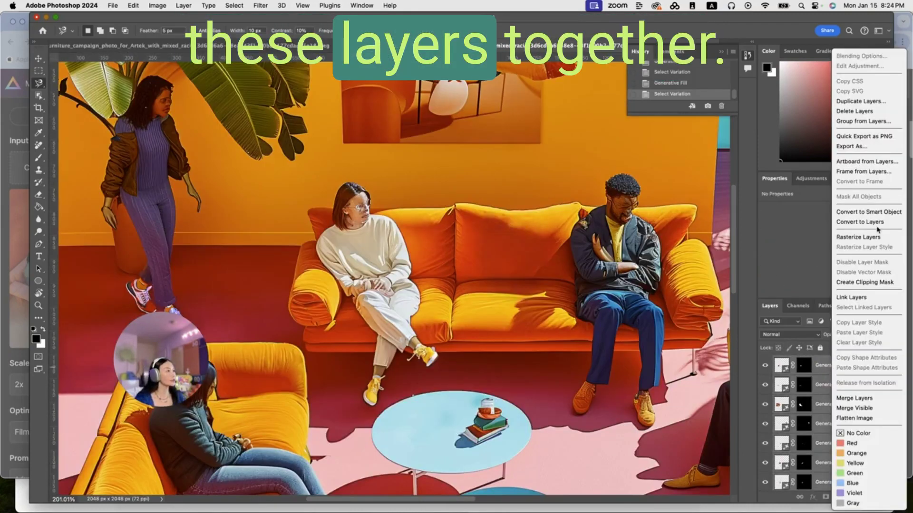
click(864, 121)
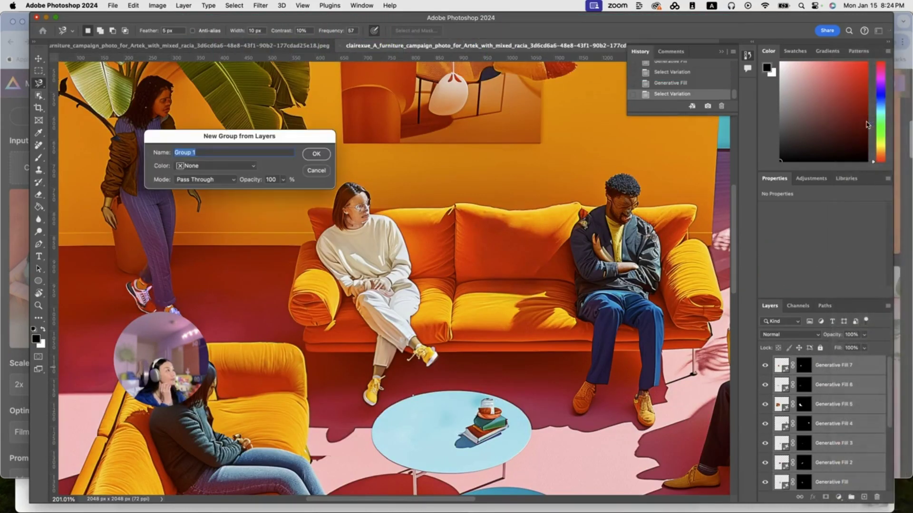
click(323, 151)
Step: Duplicate Group 1 and merge the duplicate into a single layer
right_click(789, 364)
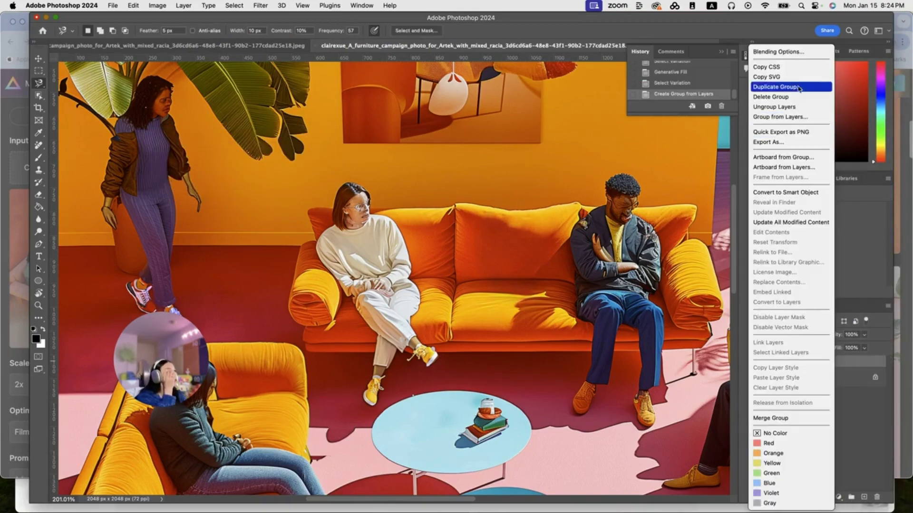
click(798, 89)
right_click(801, 365)
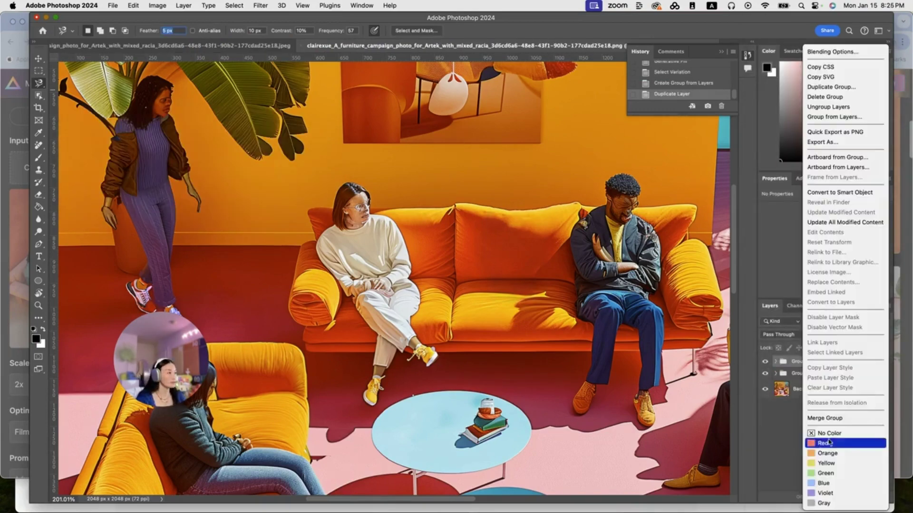
click(826, 418)
Step: Select both yellow shoes of the woman in white with the Magnetic Lasso and prompt Generative Fill for white sneakers
scroll(346, 395, left, 2)
scroll(346, 395, down, 5)
scroll(346, 394, up, 6)
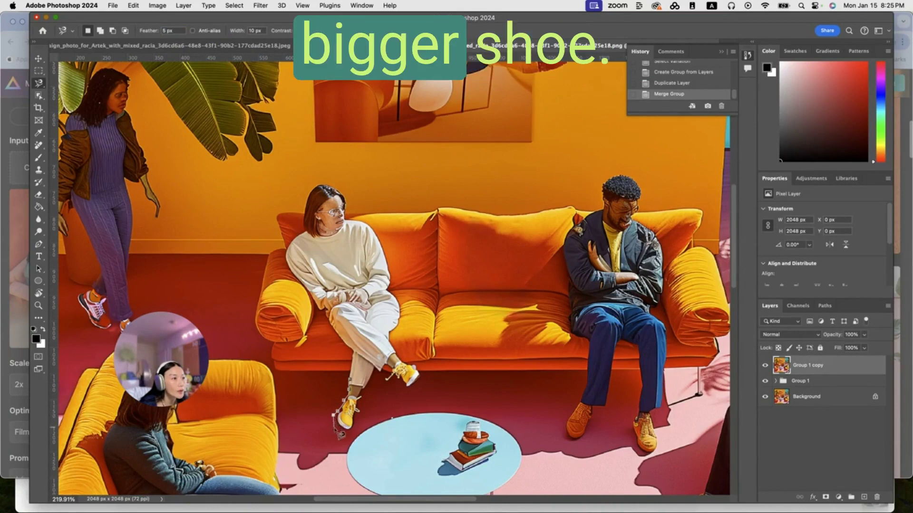
click(350, 381)
shift+click(391, 360)
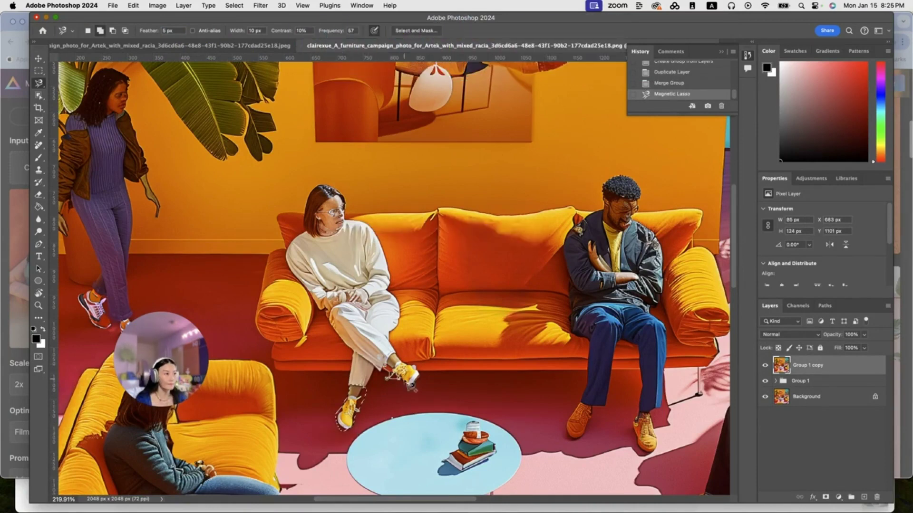
click(391, 359)
click(371, 232)
text(weating w)
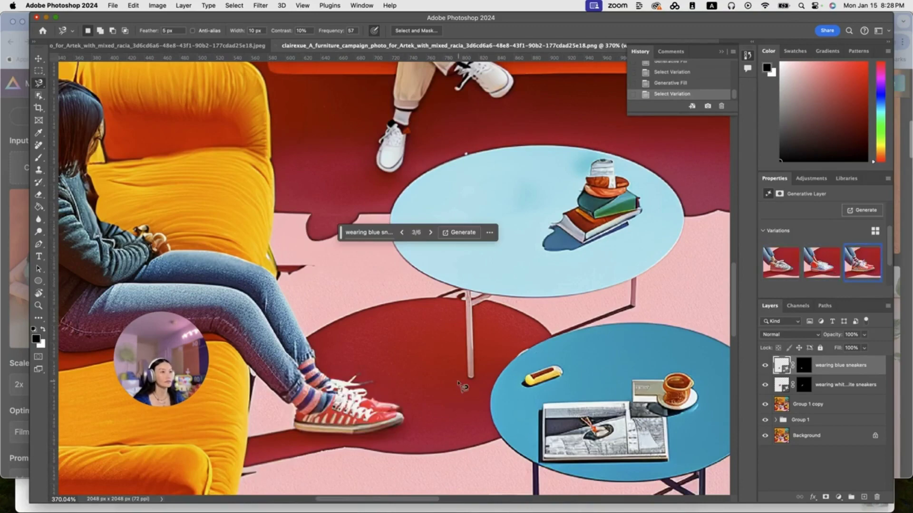
Step: Select the flat crown of the seated woman's hair with the Magnetic Lasso, regenerate it with unprompted Generative Fill, and choose the third variation
key(super+minus)
key(super+minus)
scroll(459, 382, down, 5)
scroll(461, 383, up, 5)
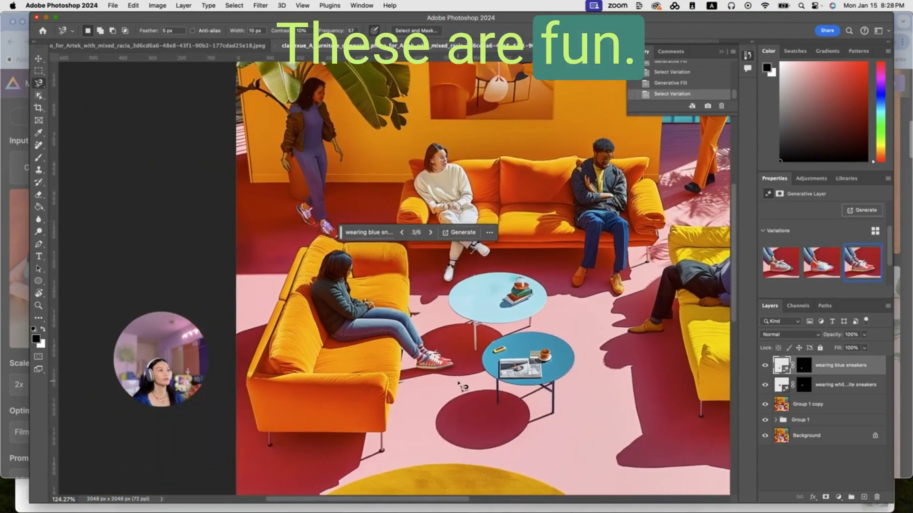
scroll(357, 351, up, 5)
scroll(357, 351, left, 3)
double_click(291, 298)
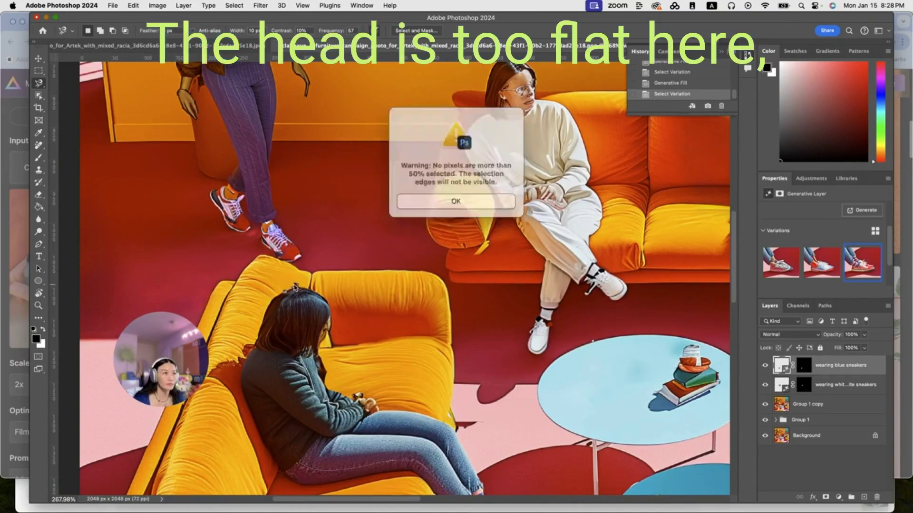
key(Return)
click(294, 284)
click(307, 295)
click(296, 285)
drag(289, 298, 289, 294)
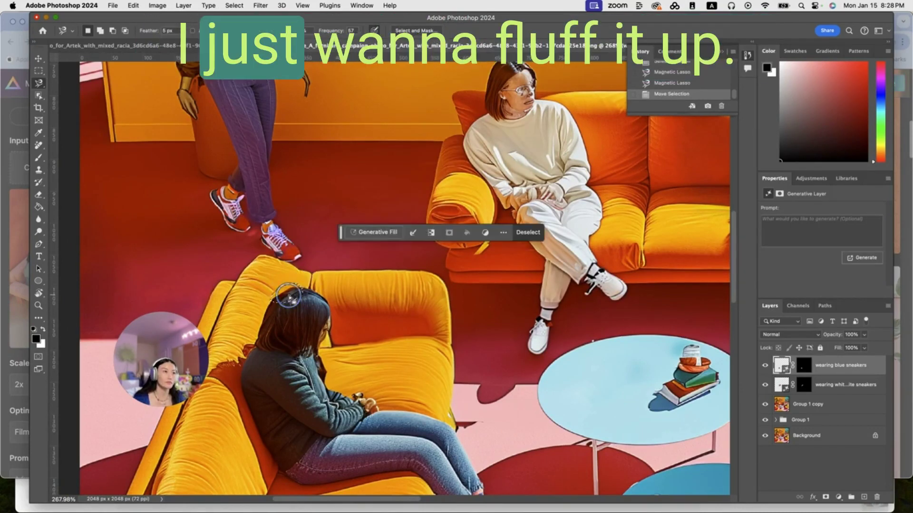
click(375, 232)
click(552, 233)
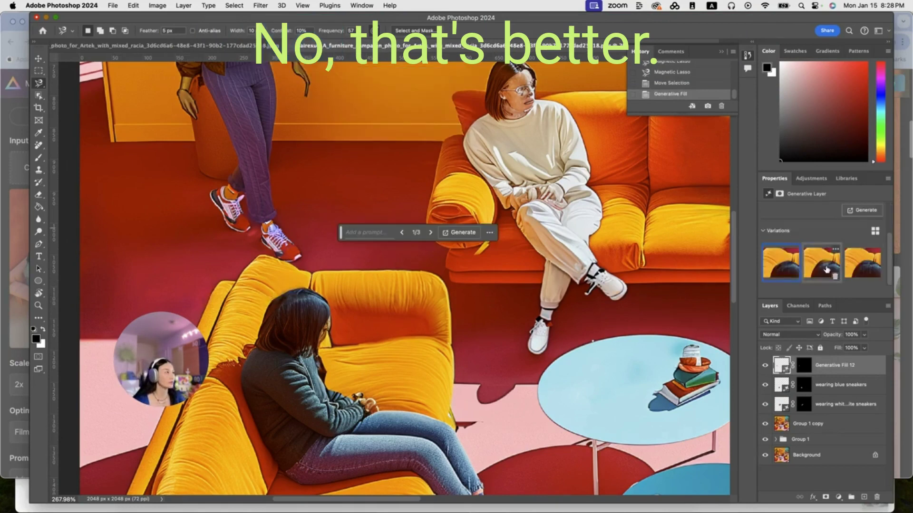
Step: Outline the jagged dark red patch on the yellow sofa behind the seated woman with the Magnetic Lasso
scroll(323, 359, down, 3)
scroll(324, 359, left, 2)
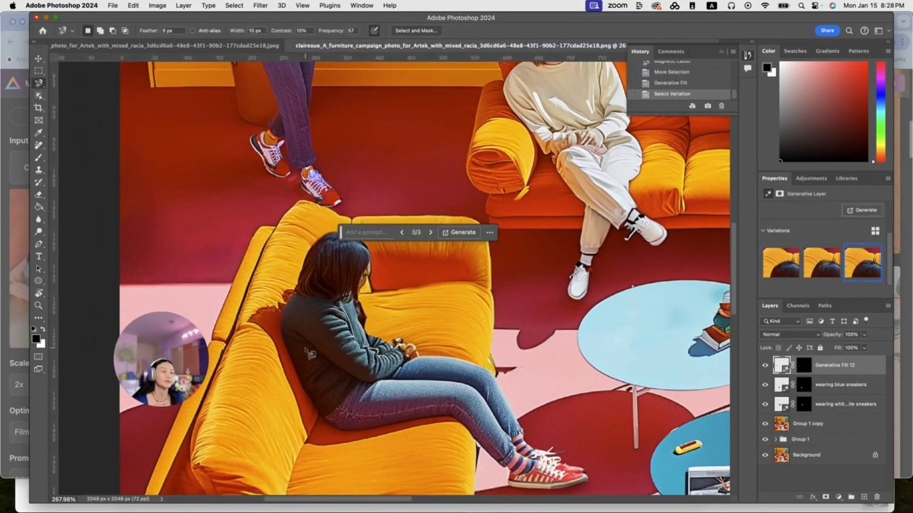
scroll(316, 356, up, 3)
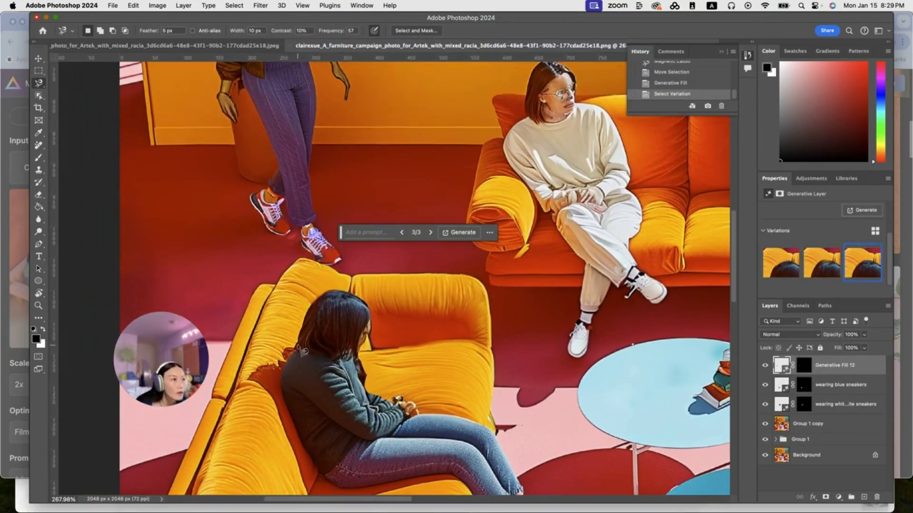
click(298, 350)
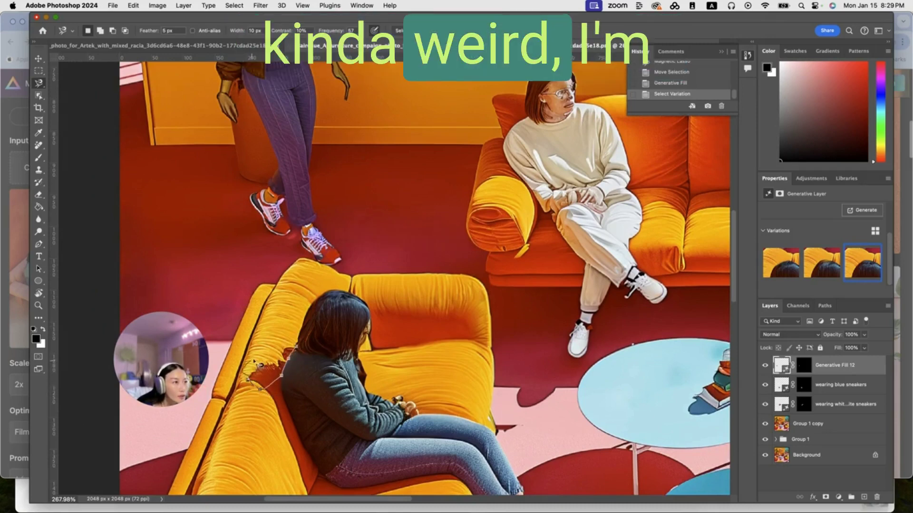
click(298, 351)
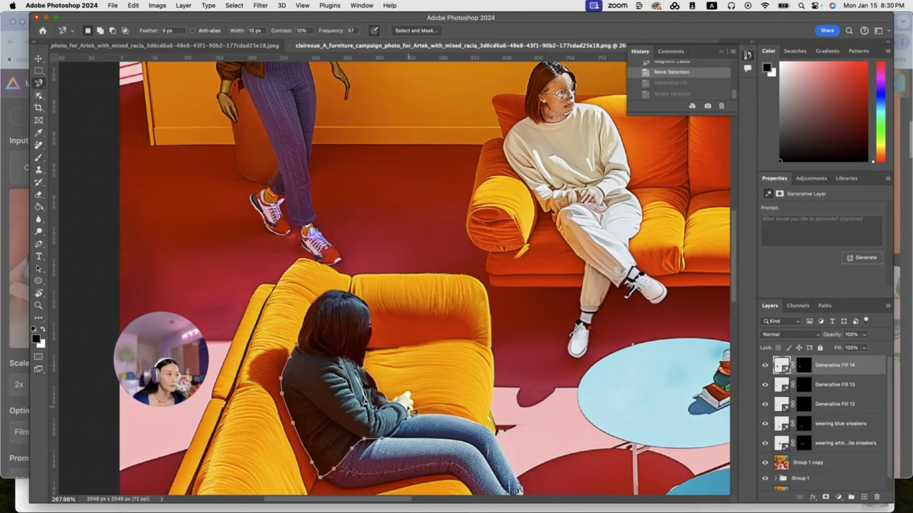
Step: Replace the fluffy orange object hanging in front of the wall picture with a new pendant light using Generative Fill
key(super+0)
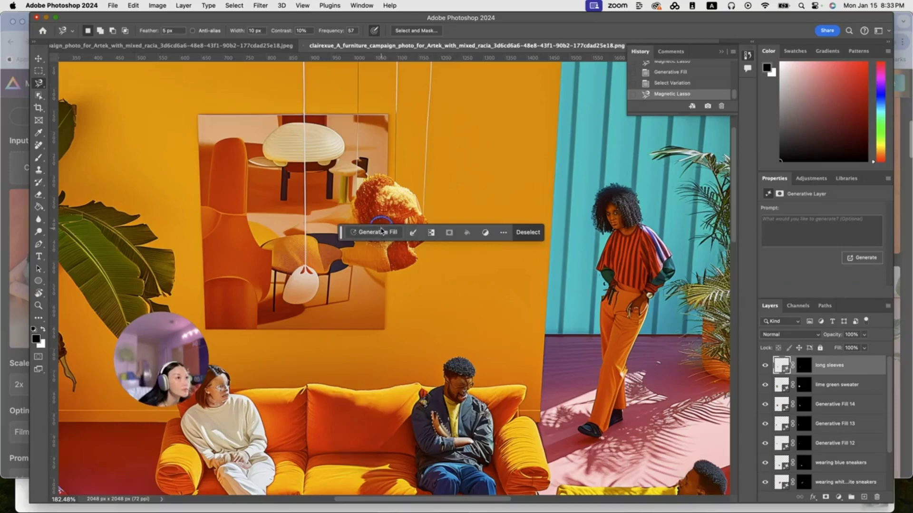
click(541, 234)
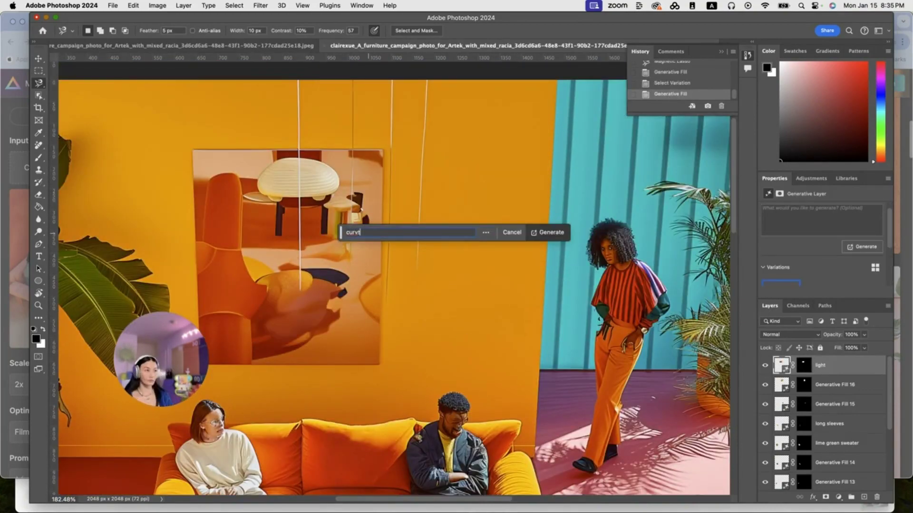
key(Return)
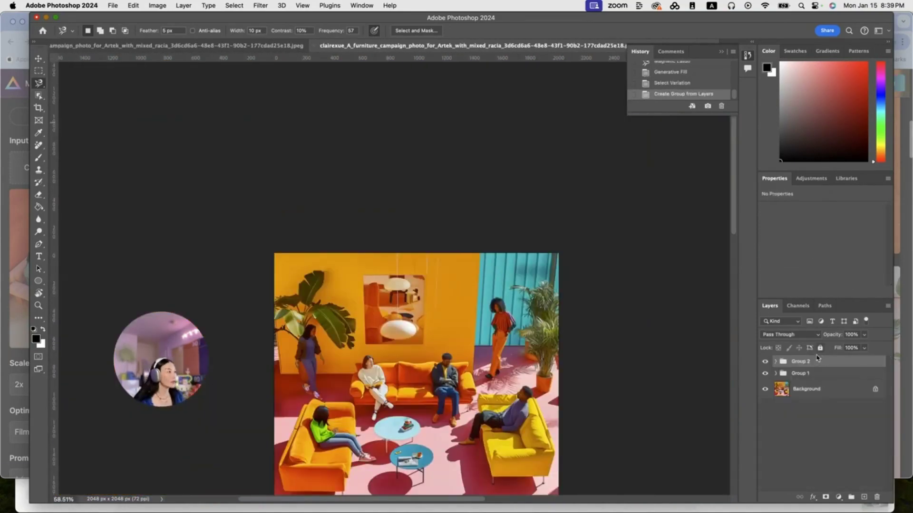
Step: Duplicate Group 2 and merge the copy into a single layer
right_click(817, 360)
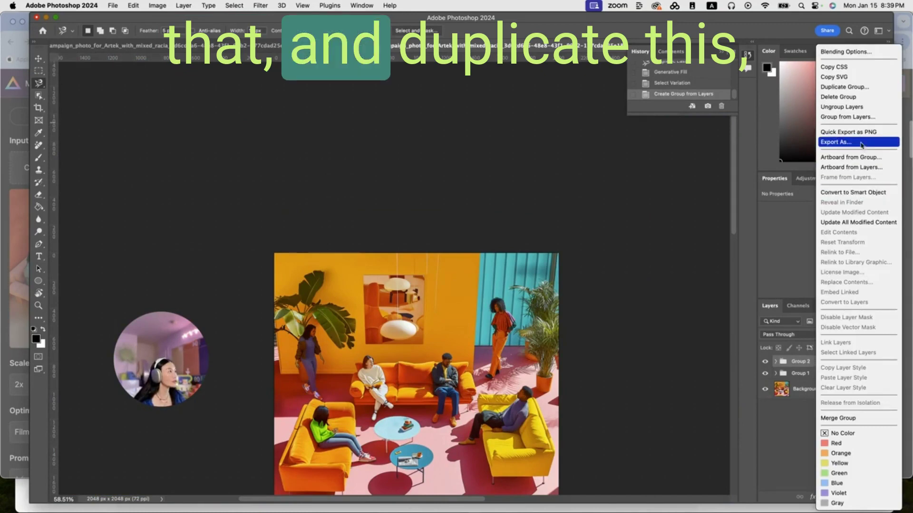
click(856, 87)
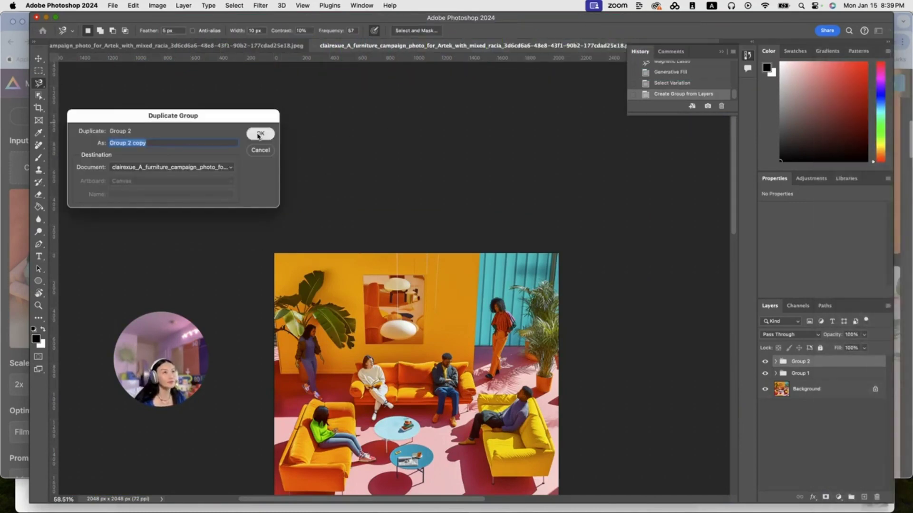
click(259, 134)
right_click(846, 362)
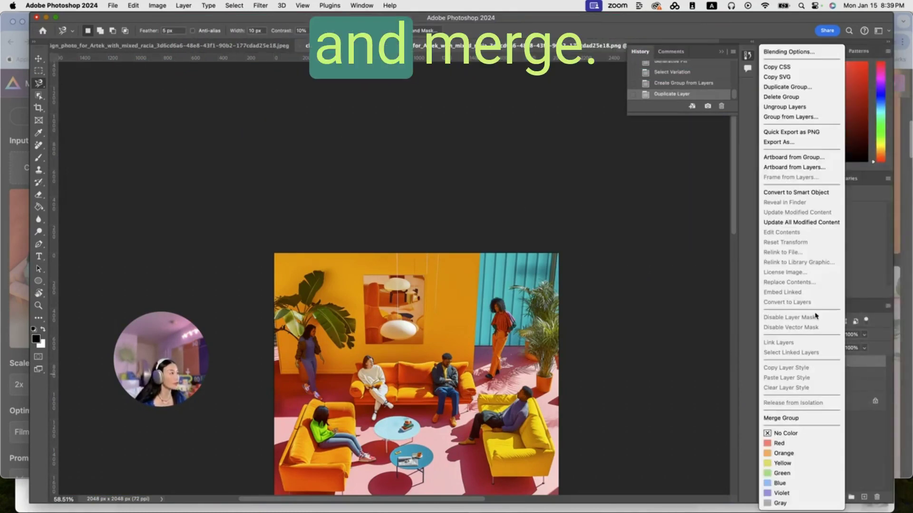
click(788, 417)
Step: Export the image as a 2048 × 2048 px JPG at quality 7
key(super+alt+shift+w)
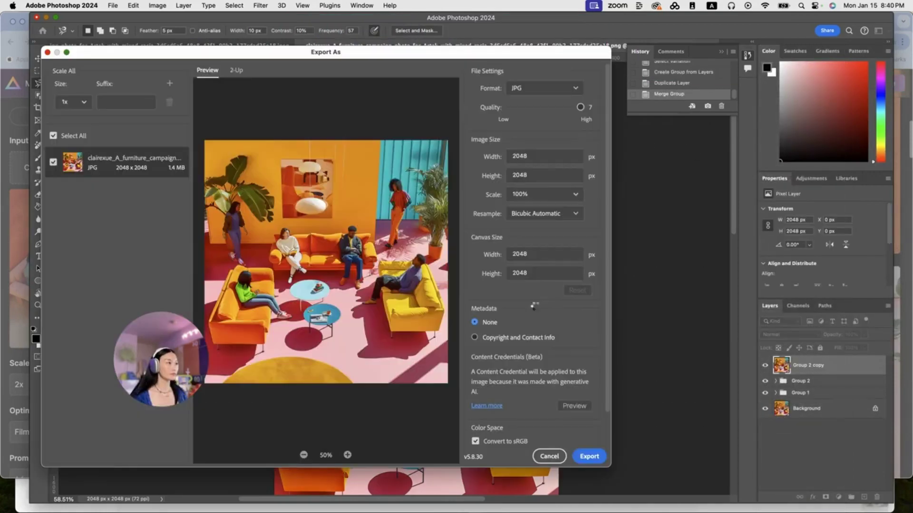
key(Return)
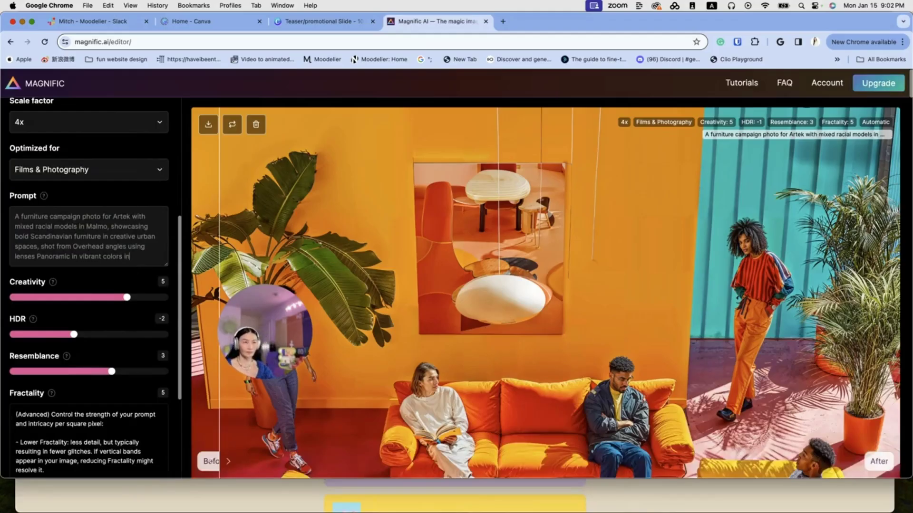
Step: In Magnific, end the prompt with "in a happy mood" and start the 4x Films & Photography upscale with HDR -2
text(ha)
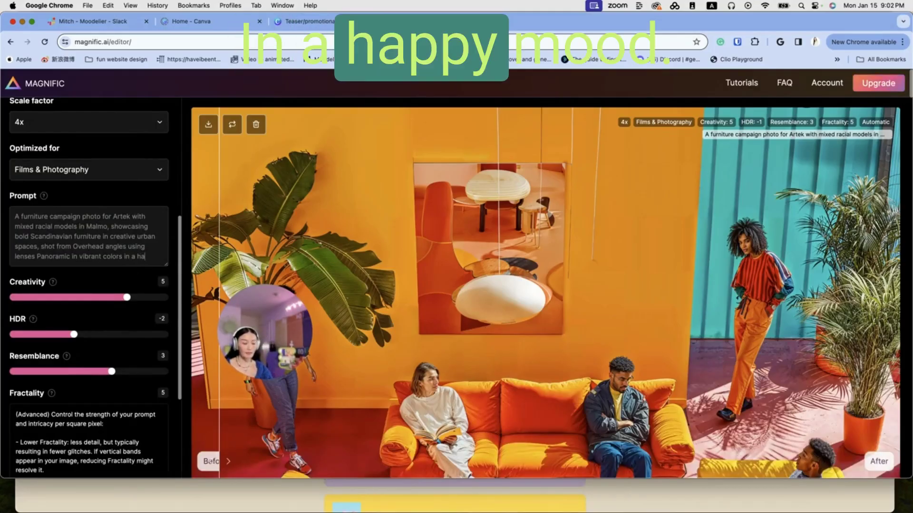
text(ppy mood)
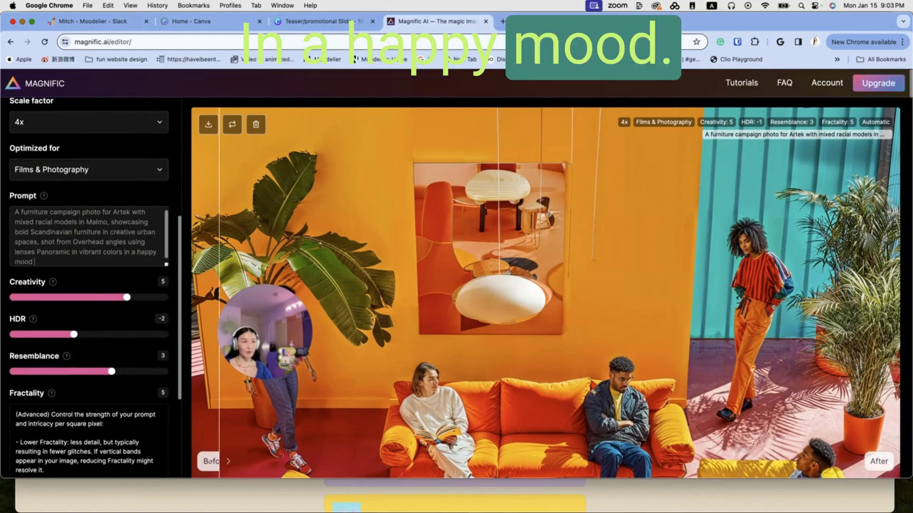
scroll(106, 310, down, 5)
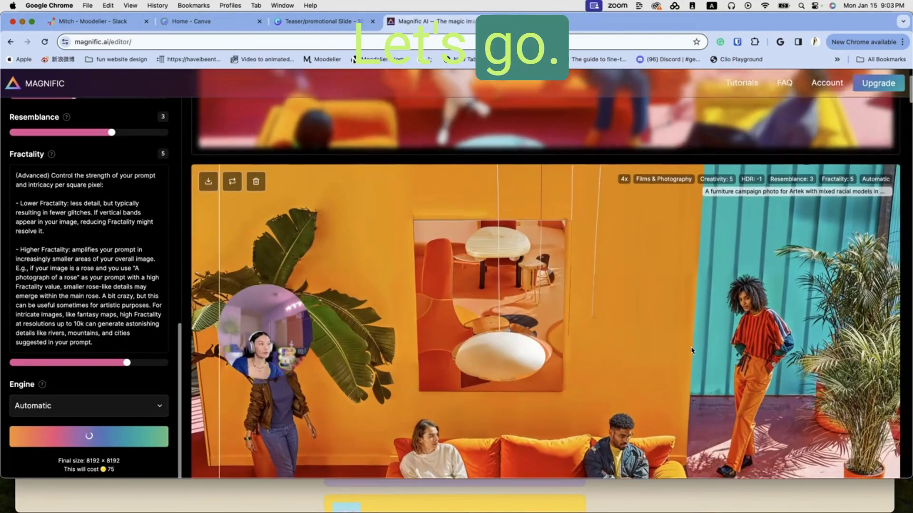
Step: Examine the people, shoes and tables in the earlier 4x upscale, both in the whole image and magnified
scroll(565, 319, down, 5)
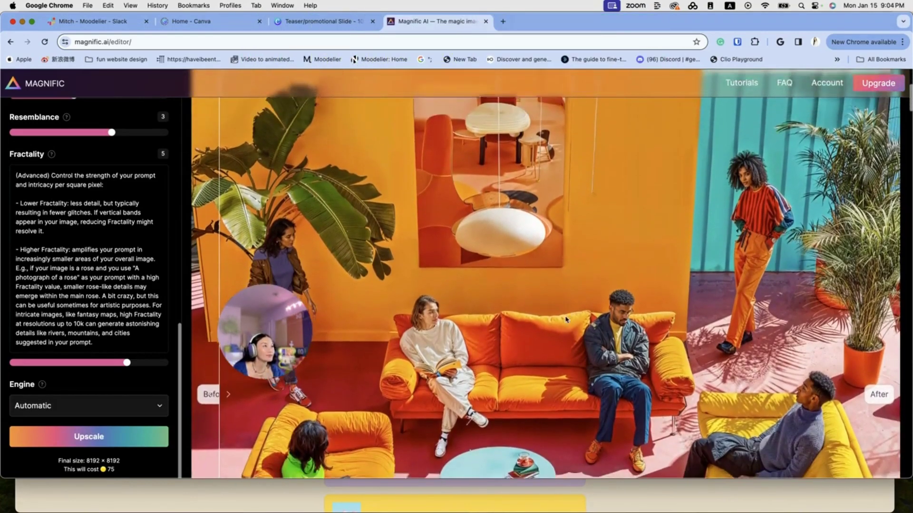
scroll(566, 319, down, 2)
scroll(566, 319, down, 2)
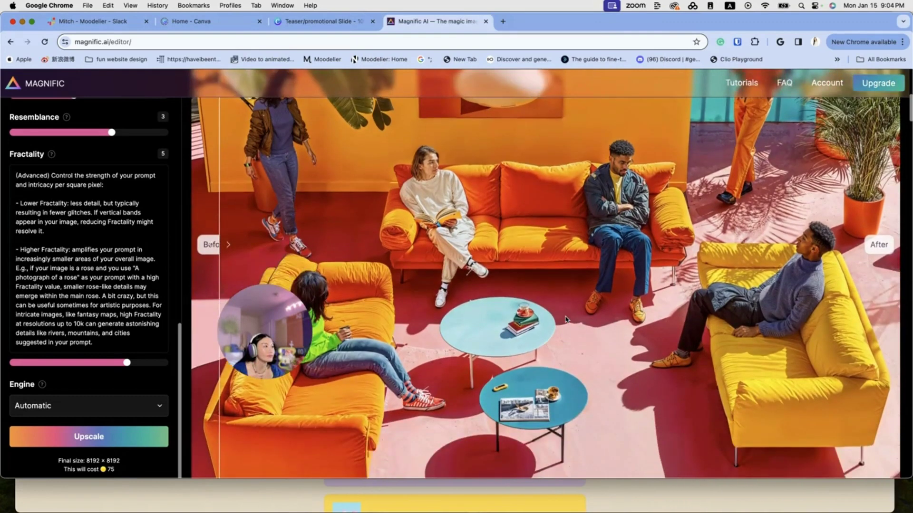
scroll(566, 319, down, 3)
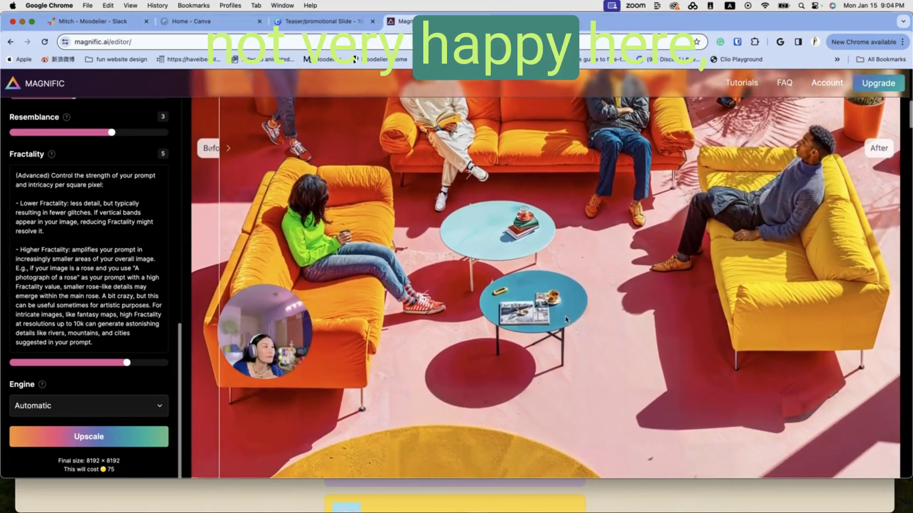
scroll(566, 319, up, 3)
scroll(566, 320, up, 2)
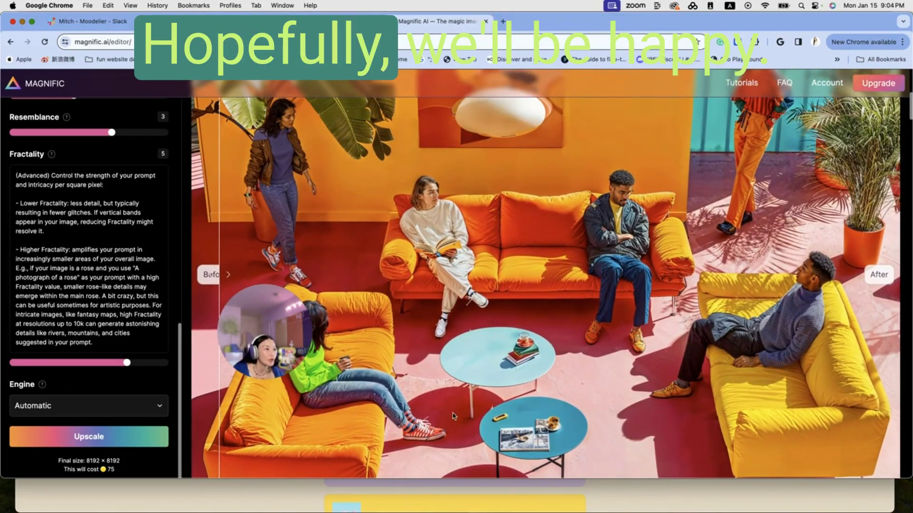
scroll(453, 416, up, 5)
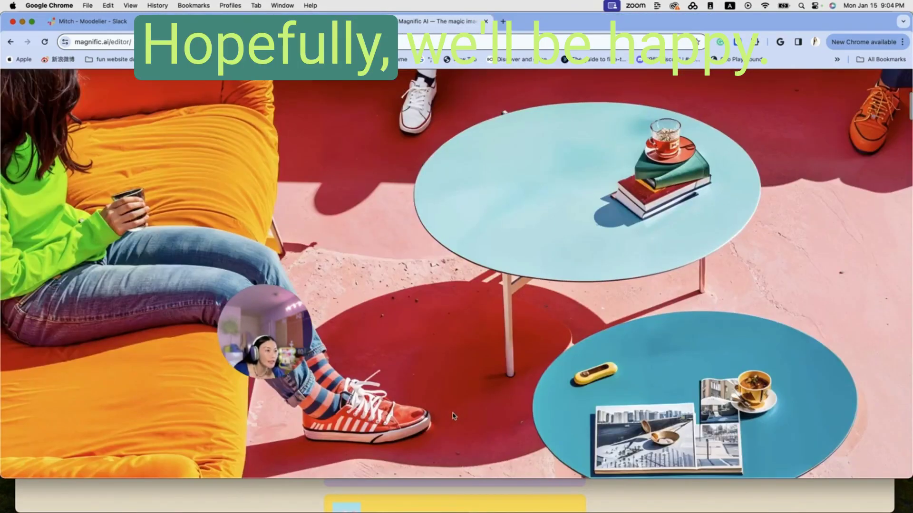
scroll(453, 416, down, 5)
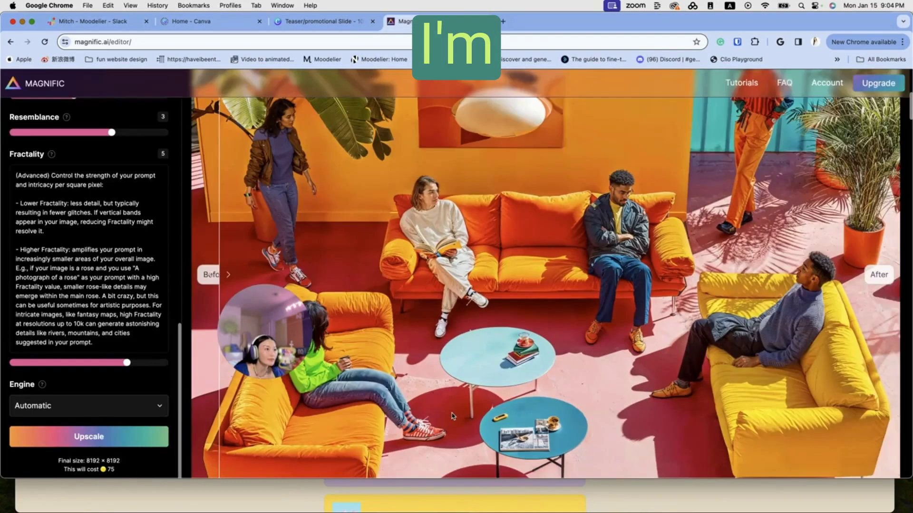
scroll(442, 389, up, 1)
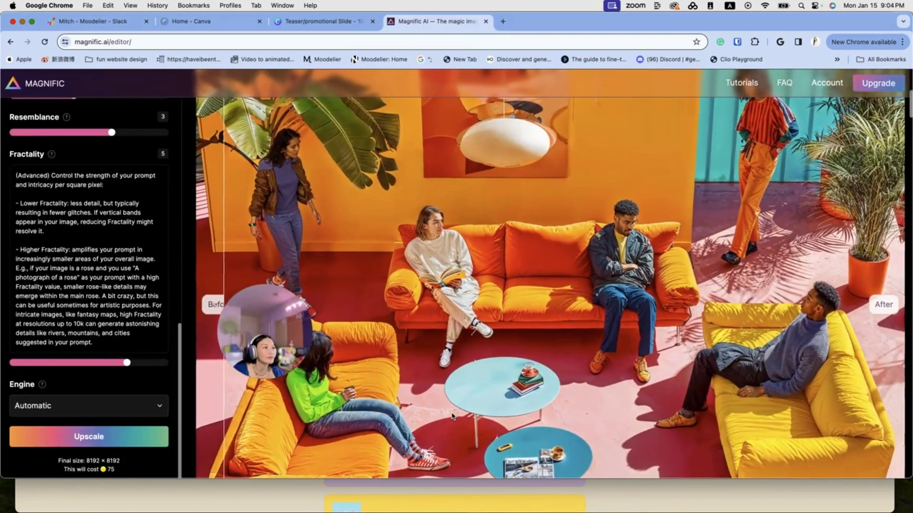
scroll(401, 311, down, 2)
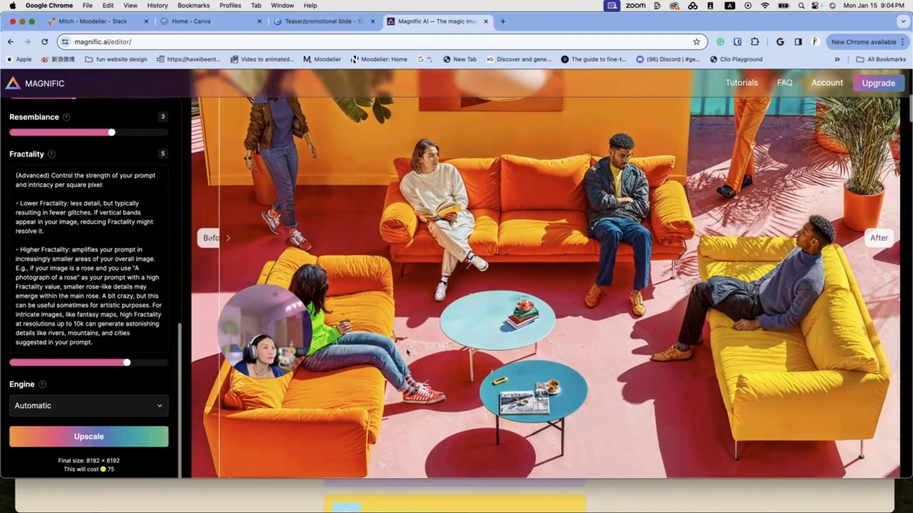
scroll(408, 352, up, 5)
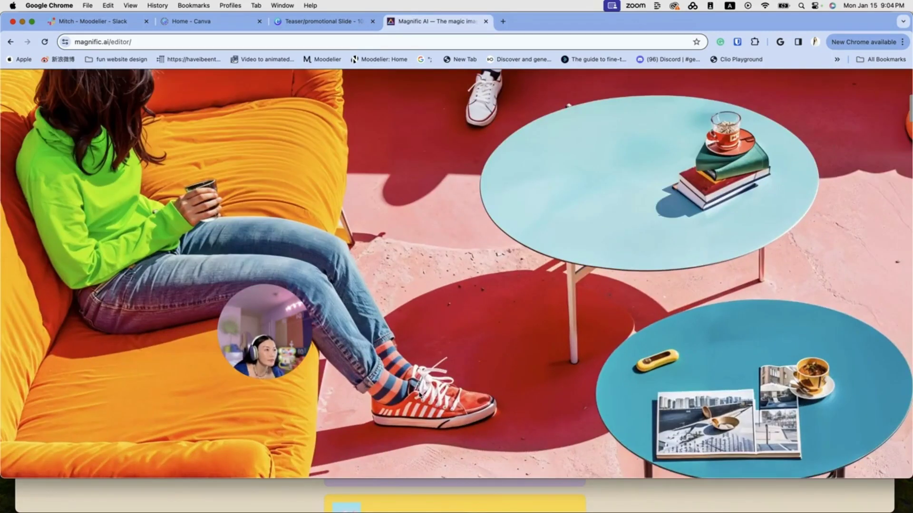
scroll(419, 394, down, 5)
scroll(418, 394, up, 2)
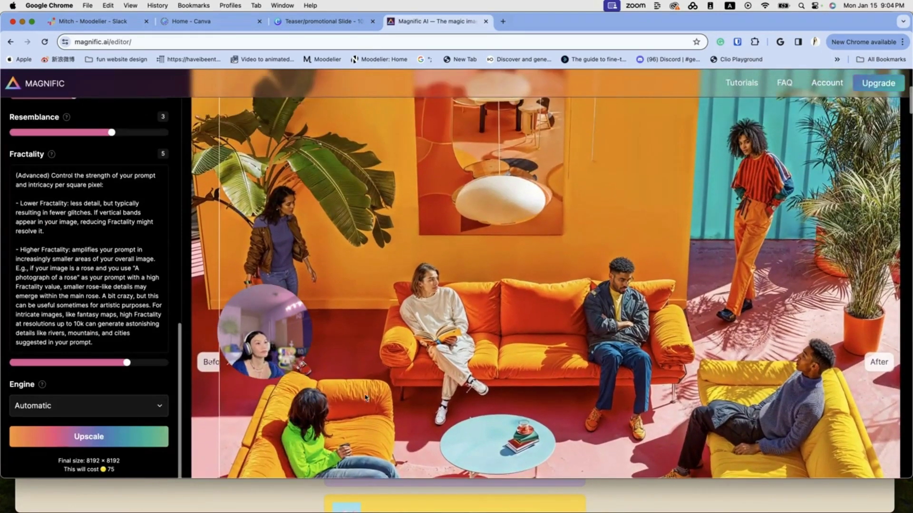
Step: Check the progress of the new upscale and review the previous results and their settings
scroll(617, 275, up, 5)
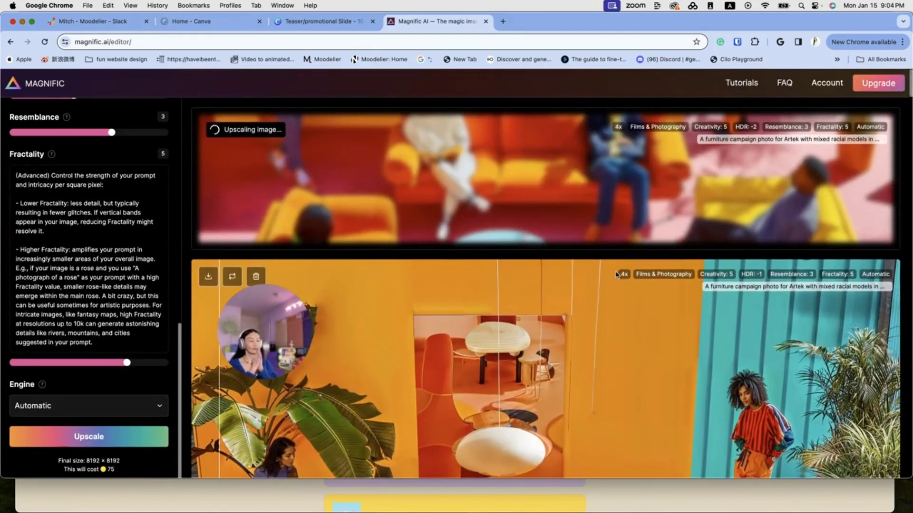
scroll(616, 275, down, 3)
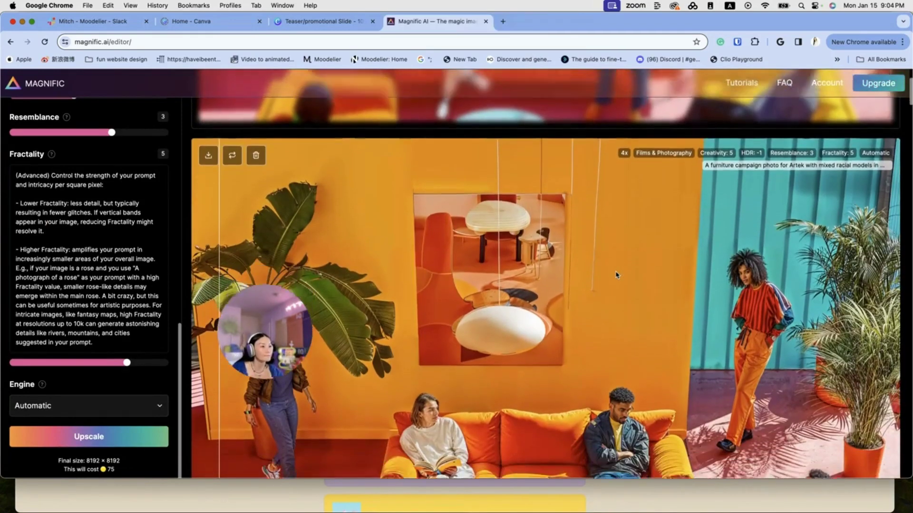
scroll(616, 275, down, 3)
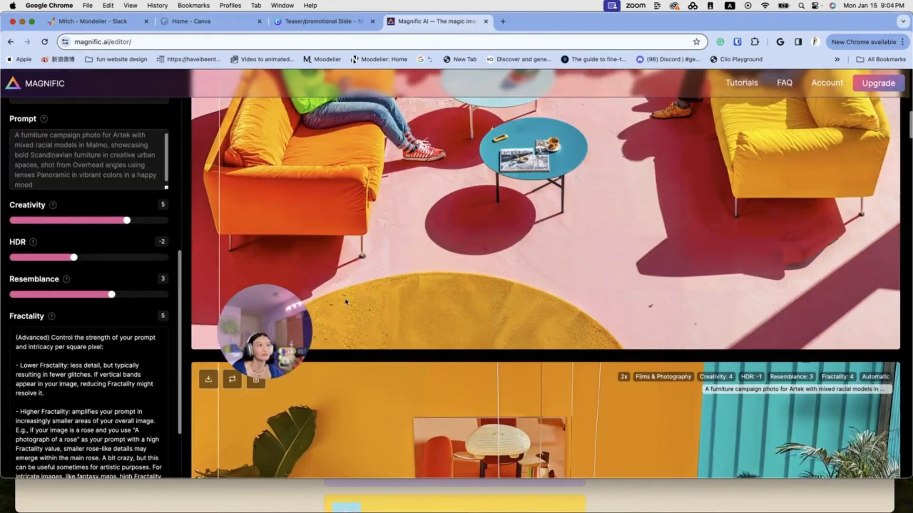
scroll(346, 300, up, 6)
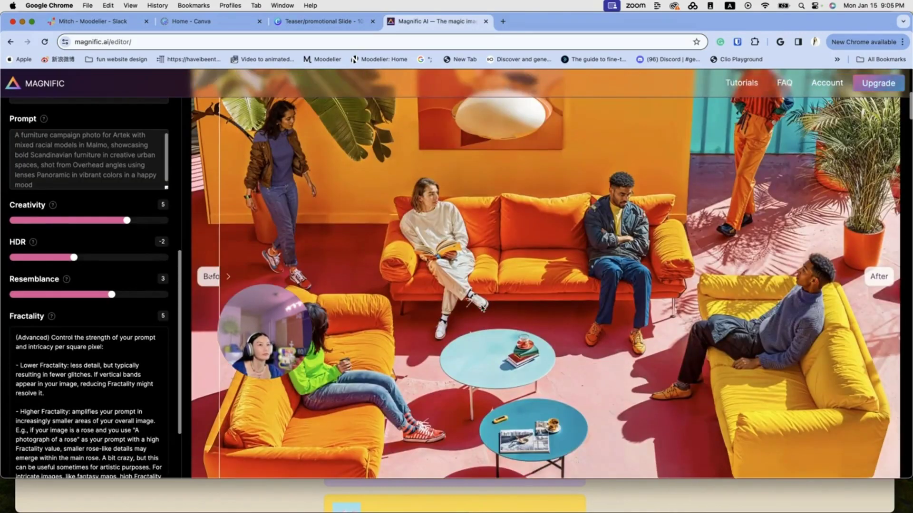
scroll(482, 305, up, 1)
scroll(481, 306, down, 2)
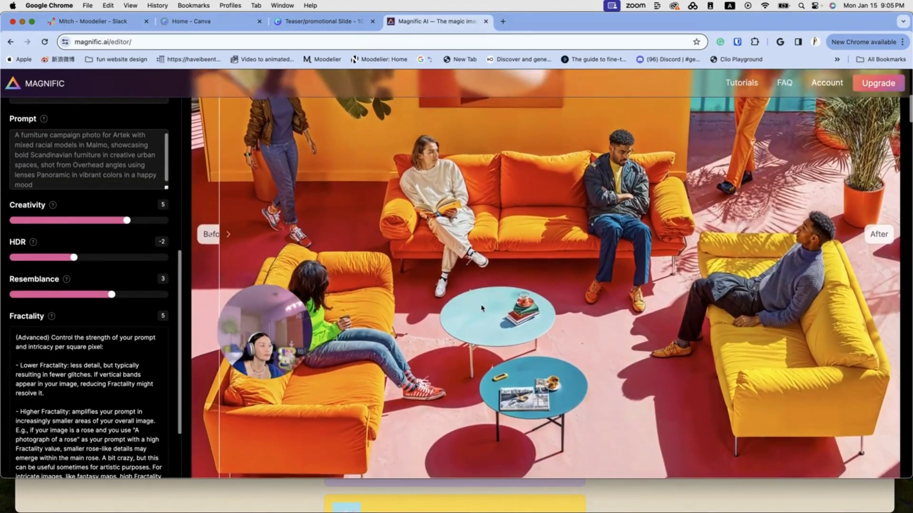
scroll(482, 308, up, 1)
scroll(480, 309, up, 5)
scroll(478, 310, down, 3)
scroll(477, 310, up, 4)
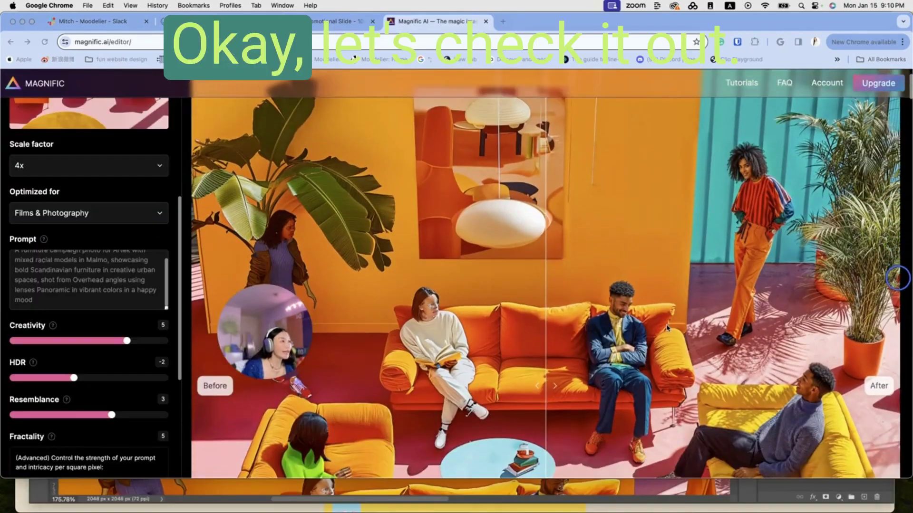
Step: Examine the people's expressions in the new happy-mood upscale, in the whole image and magnified on the sofa pair and the woman in stripes
scroll(667, 328, down, 4)
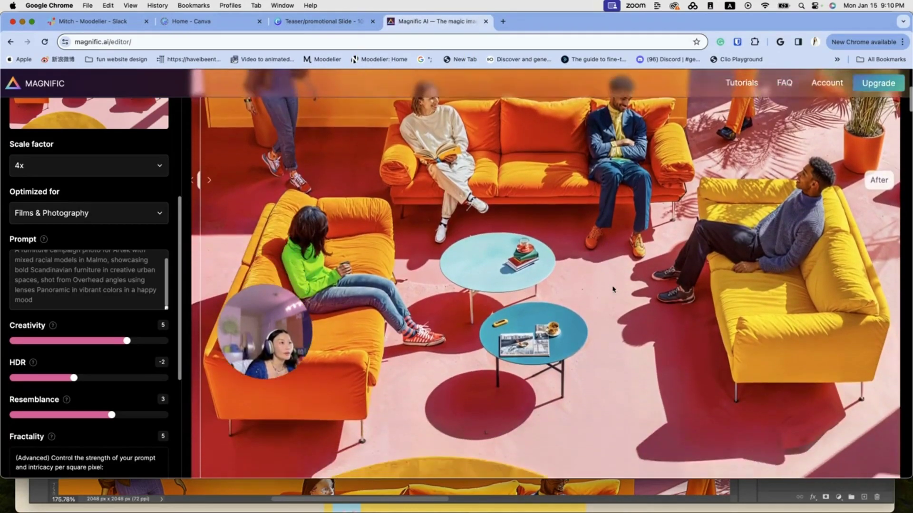
scroll(612, 289, up, 1)
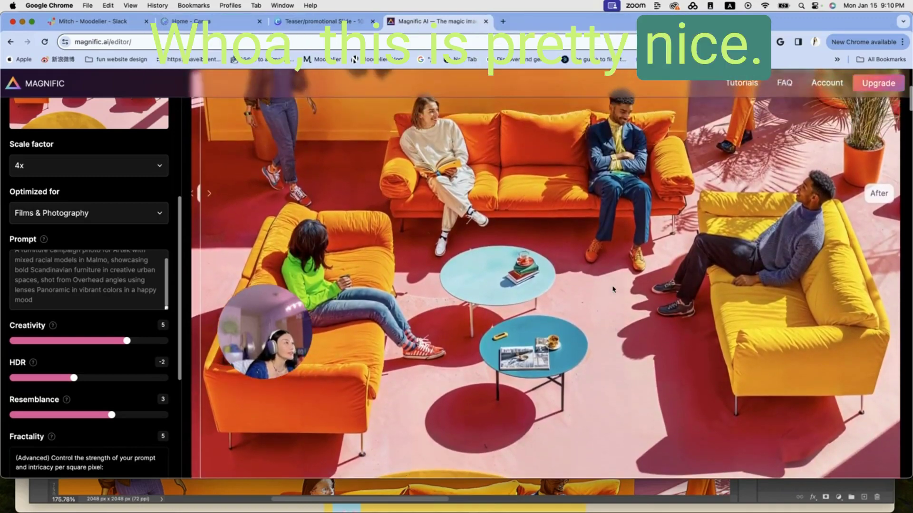
scroll(612, 289, up, 1)
scroll(613, 289, up, 1)
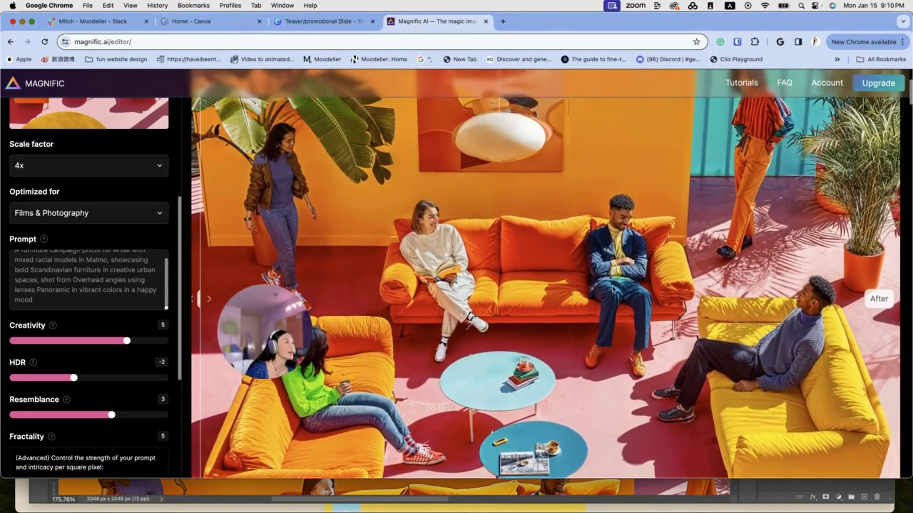
scroll(706, 352, up, 5)
scroll(706, 351, down, 3)
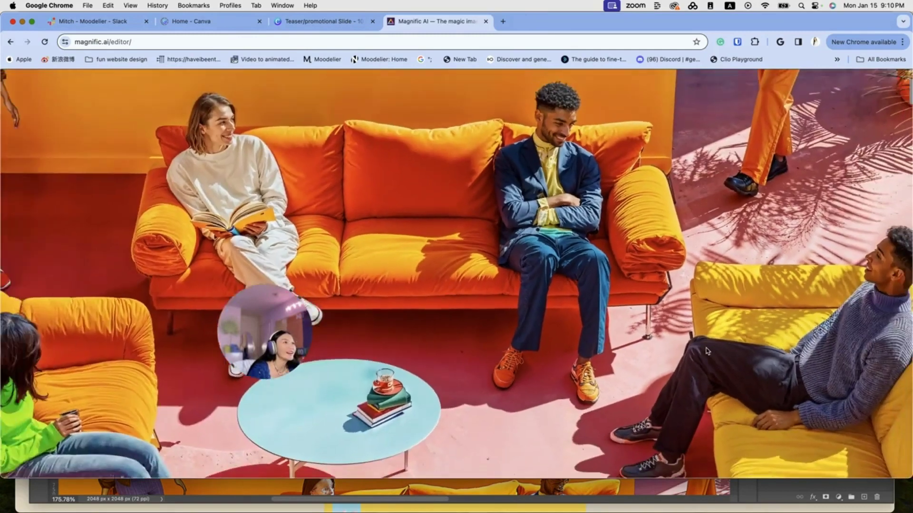
scroll(706, 351, up, 4)
scroll(706, 351, up, 3)
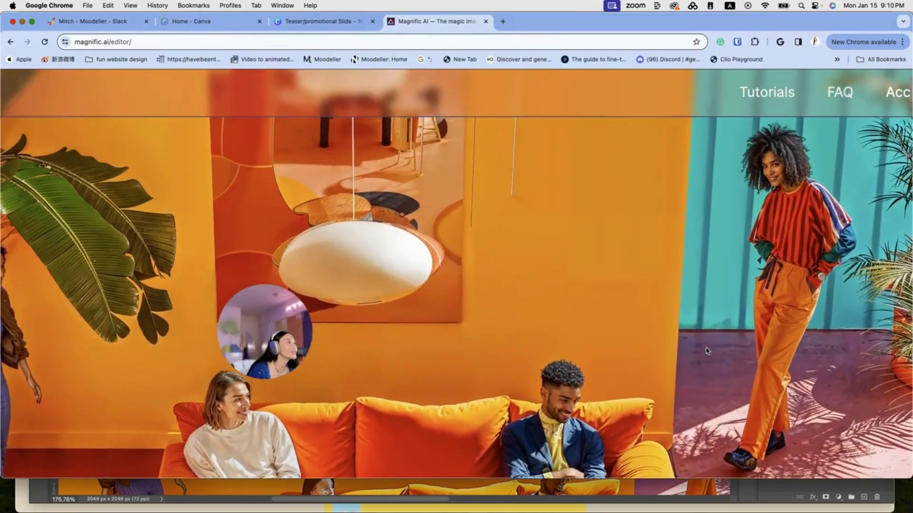
scroll(781, 195, up, 3)
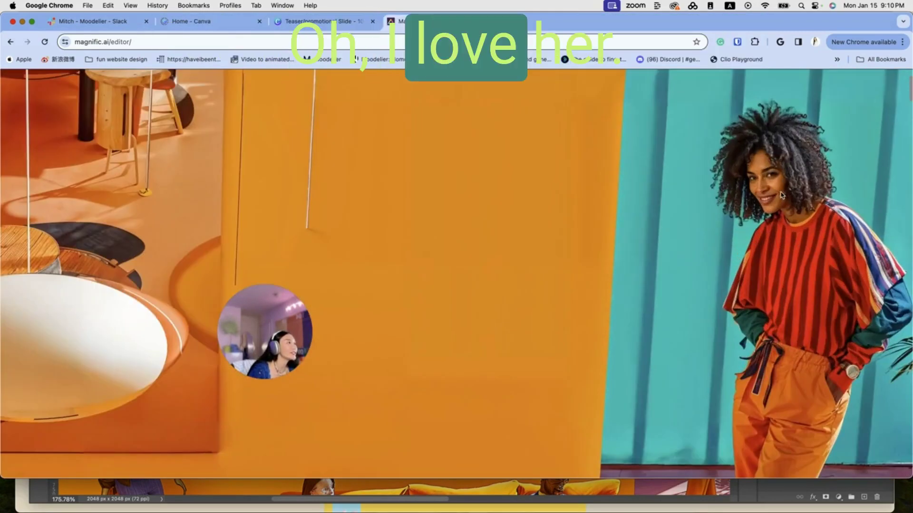
scroll(781, 195, down, 5)
scroll(496, 311, left, 1)
scroll(497, 311, down, 1)
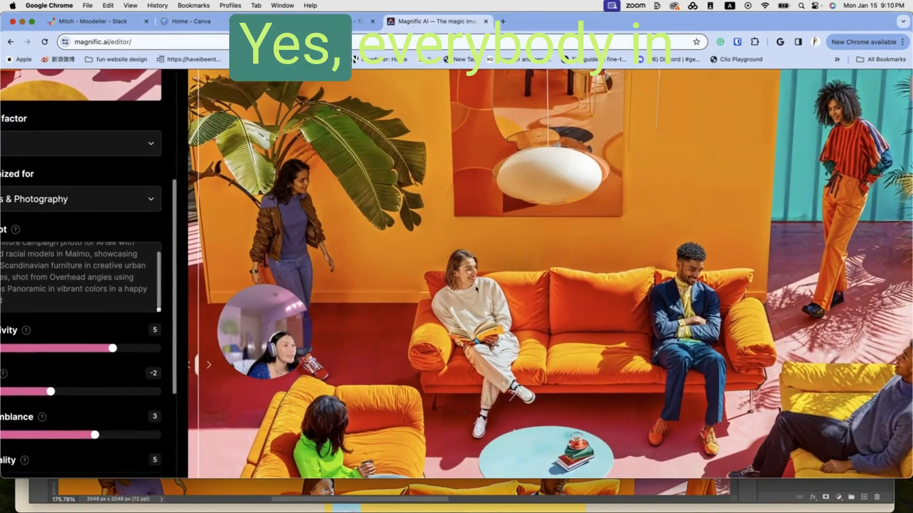
scroll(476, 289, up, 3)
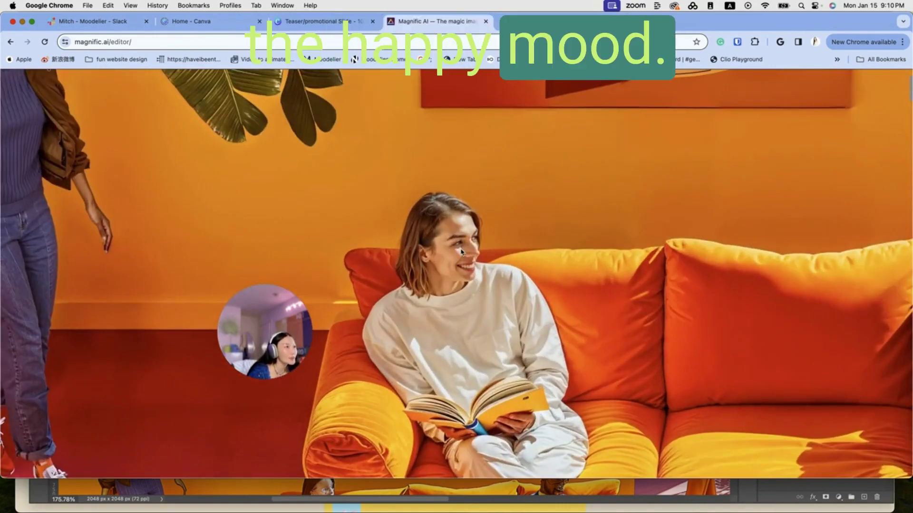
scroll(460, 252, down, 5)
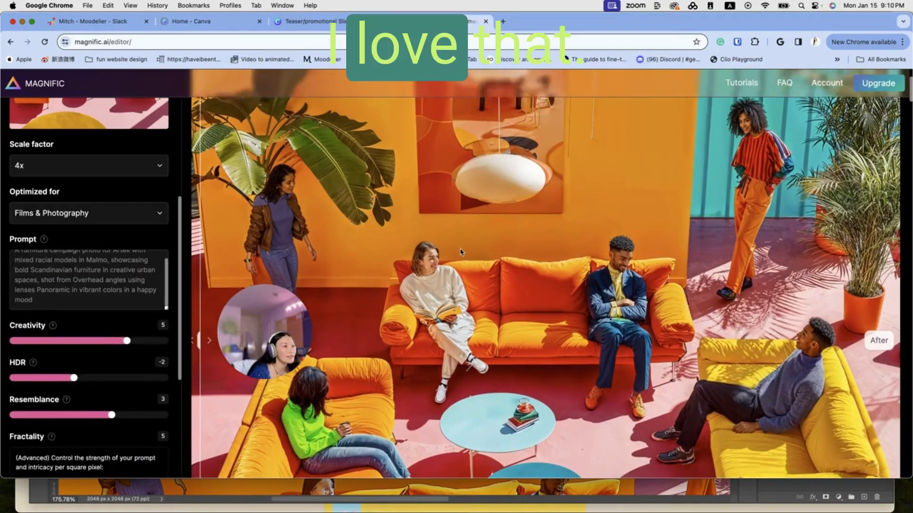
Step: Inspect the shoes, the standing woman's hands and feet, and the floor around the tables for remaining flaws in the new upscale
scroll(460, 252, down, 5)
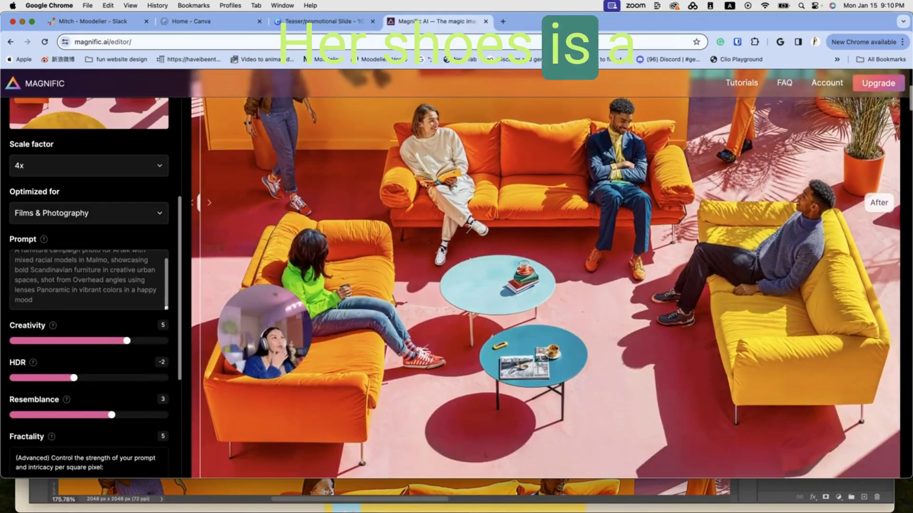
scroll(426, 295, down, 2)
scroll(426, 294, up, 2)
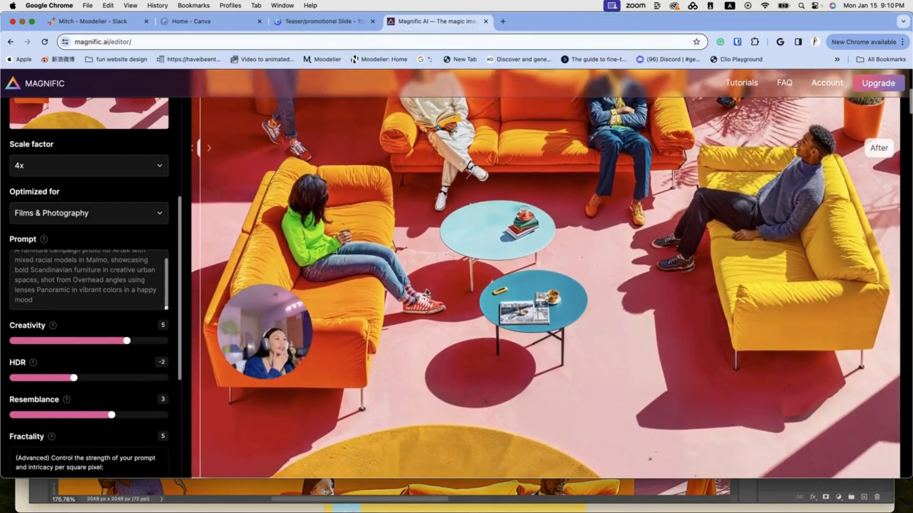
scroll(433, 266, up, 3)
scroll(429, 261, down, 3)
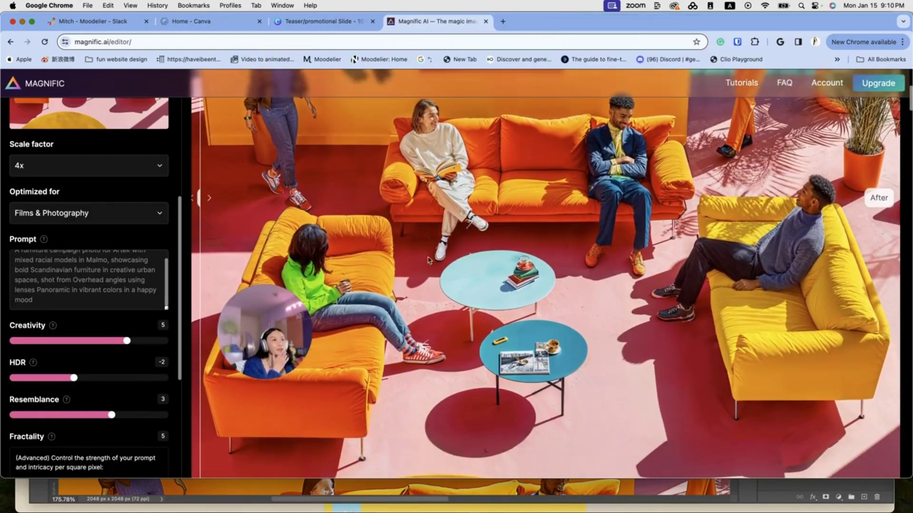
scroll(251, 124, up, 5)
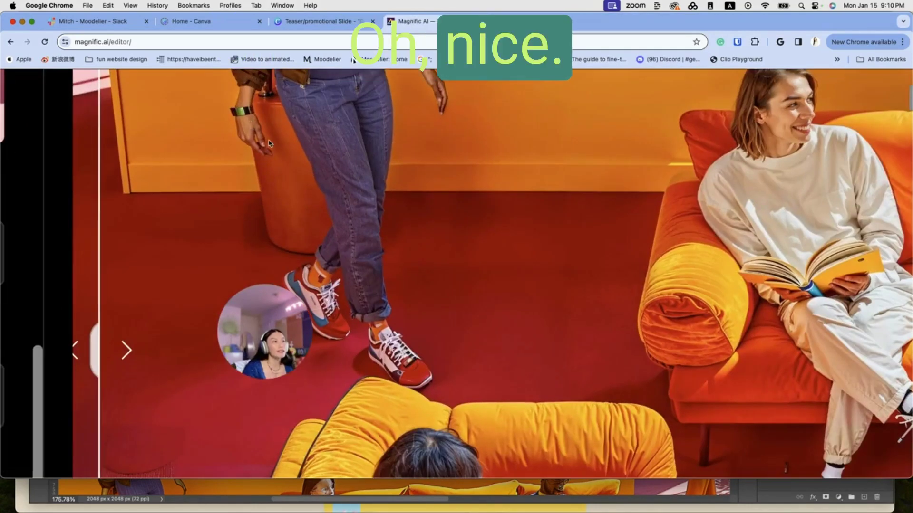
scroll(269, 143, up, 2)
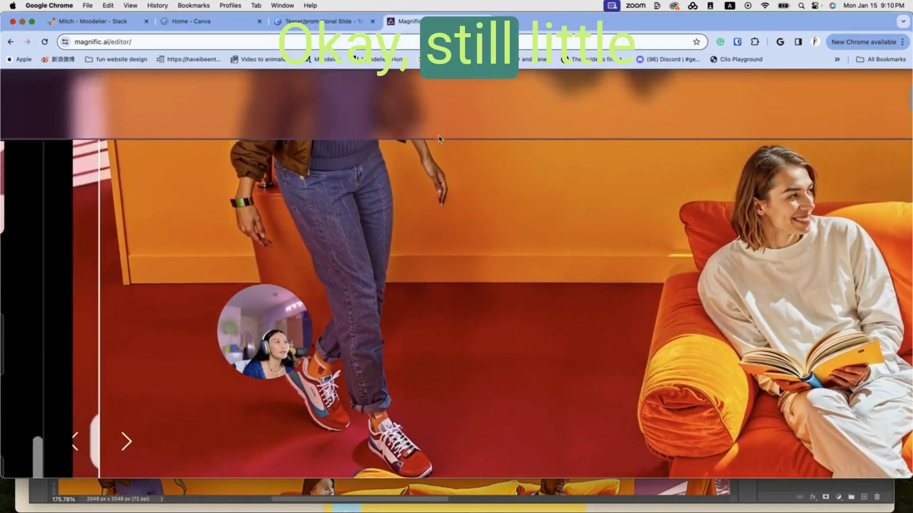
scroll(440, 138, up, 10)
scroll(403, 338, down, 2)
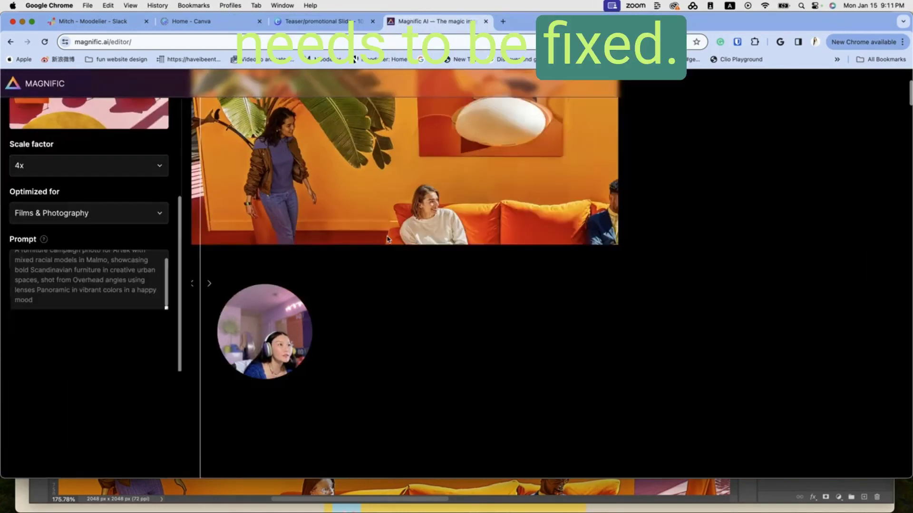
scroll(385, 244, down, 4)
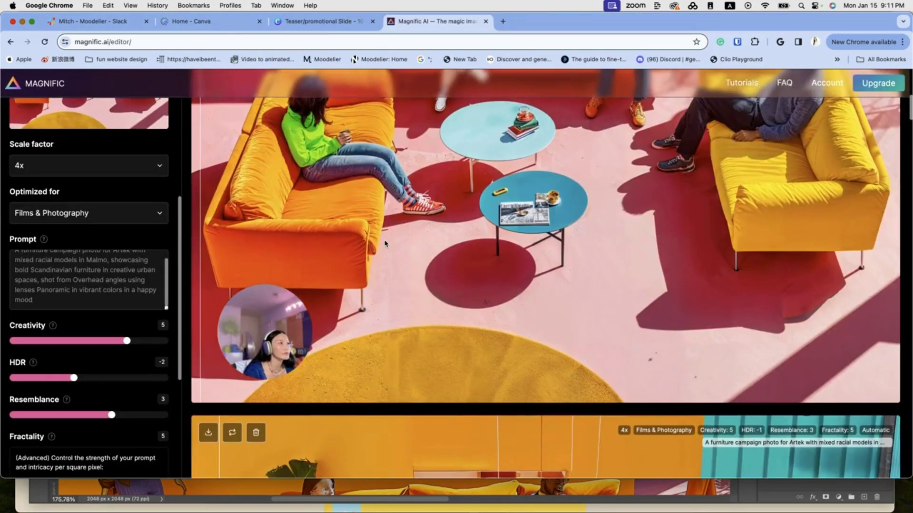
Step: Review the whole happy-mood upscale again, from the wall art and plants down to the sofas and coffee tables
scroll(385, 244, up, 5)
scroll(385, 243, up, 8)
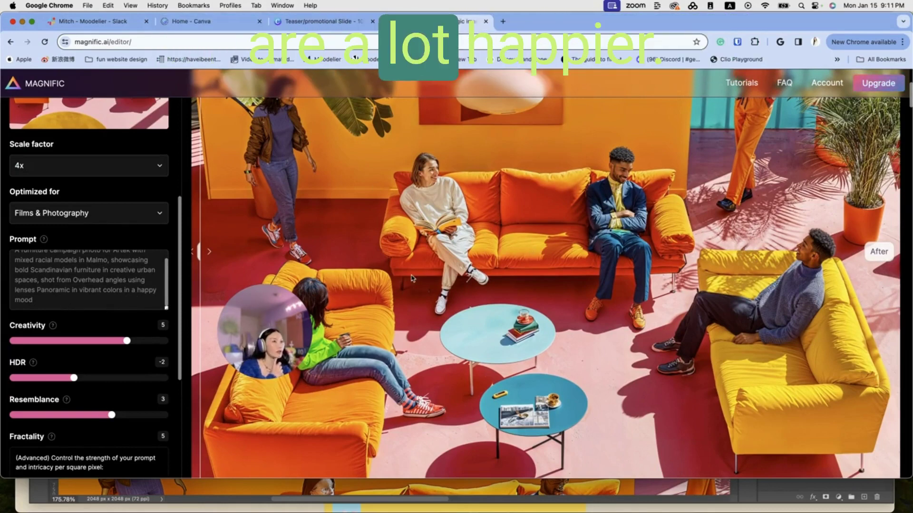
scroll(428, 266, up, 3)
scroll(412, 278, down, 4)
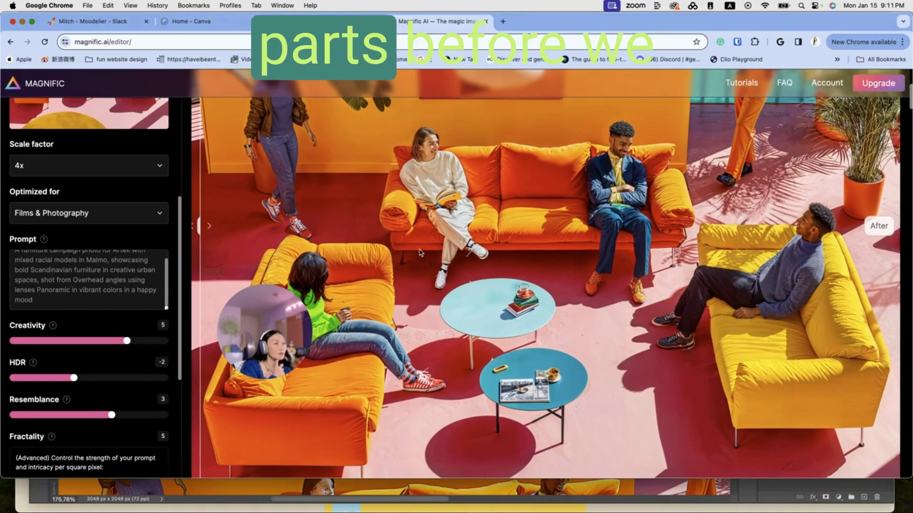
scroll(409, 271, down, 2)
scroll(380, 328, up, 4)
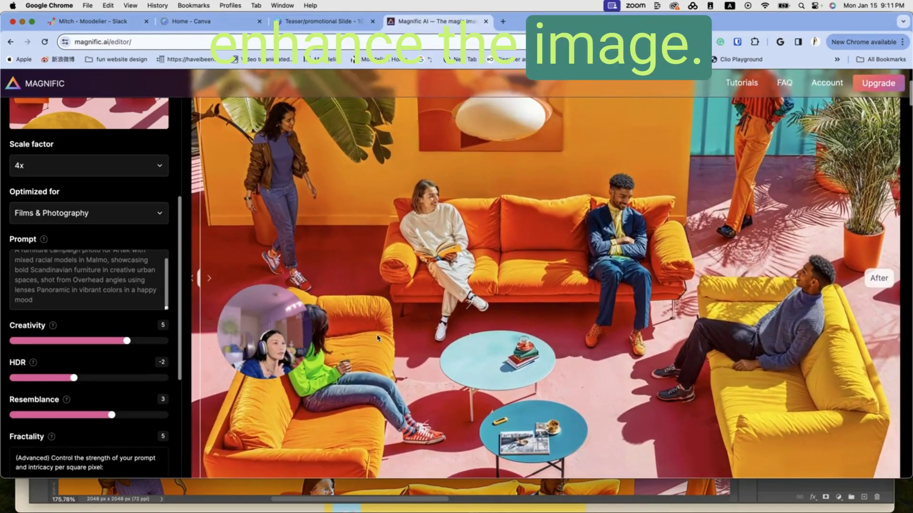
scroll(419, 328, up, 3)
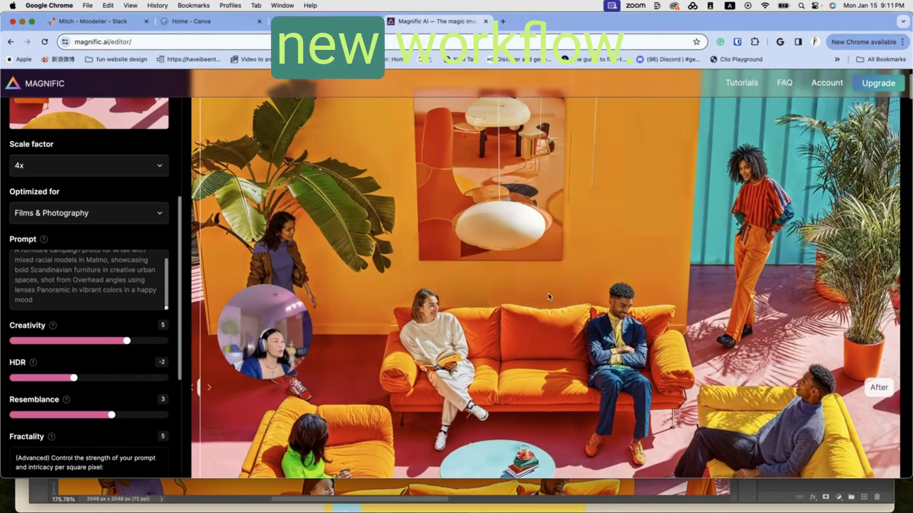
scroll(548, 298, down, 3)
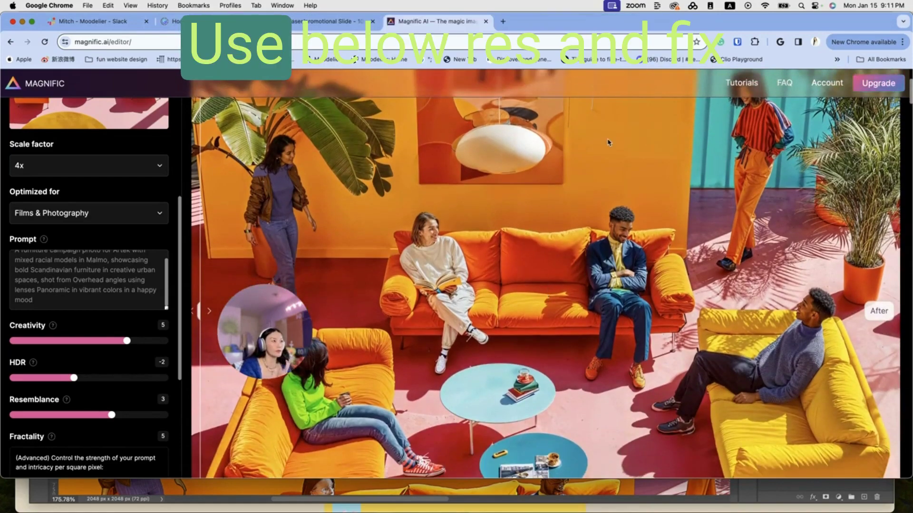
scroll(603, 147, up, 1)
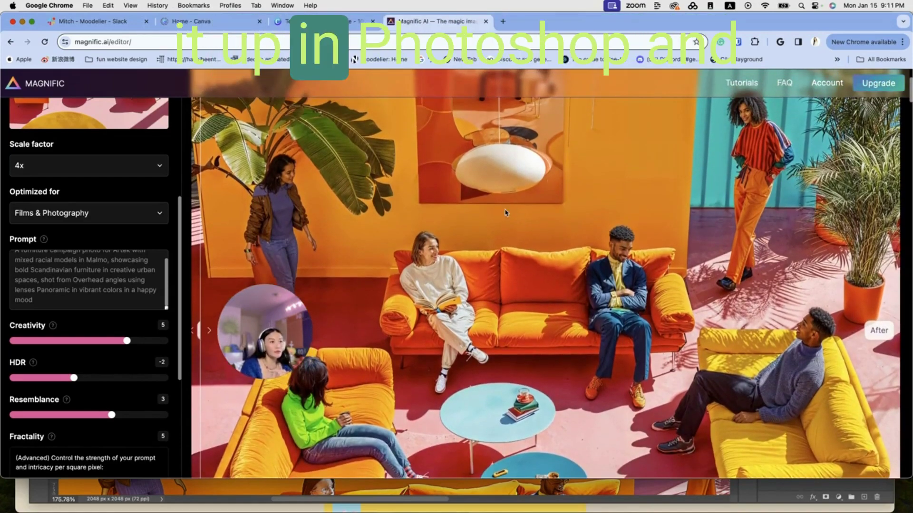
scroll(506, 213, down, 4)
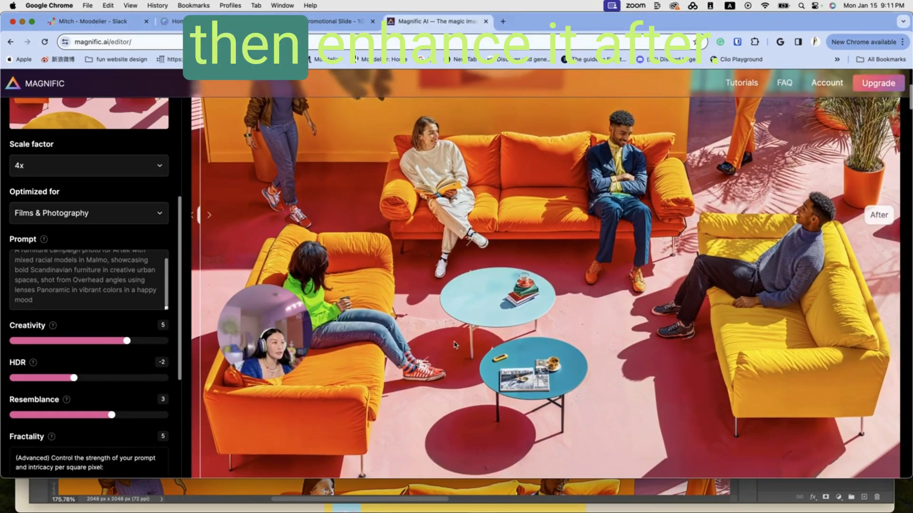
scroll(455, 345, up, 3)
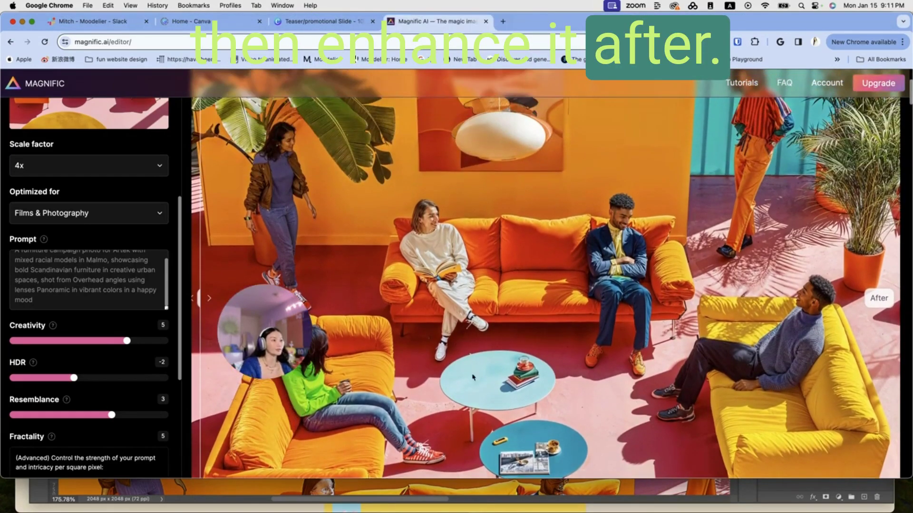
Step: Magnify the coffee tables and the woman in the green hoodie to check the fine details of the upscale
scroll(511, 381, up, 5)
scroll(512, 381, down, 3)
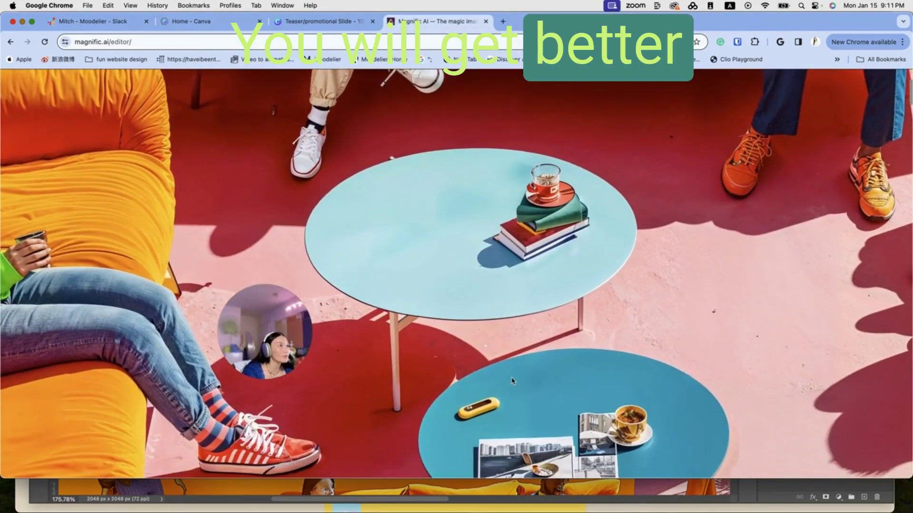
scroll(514, 380, left, 10)
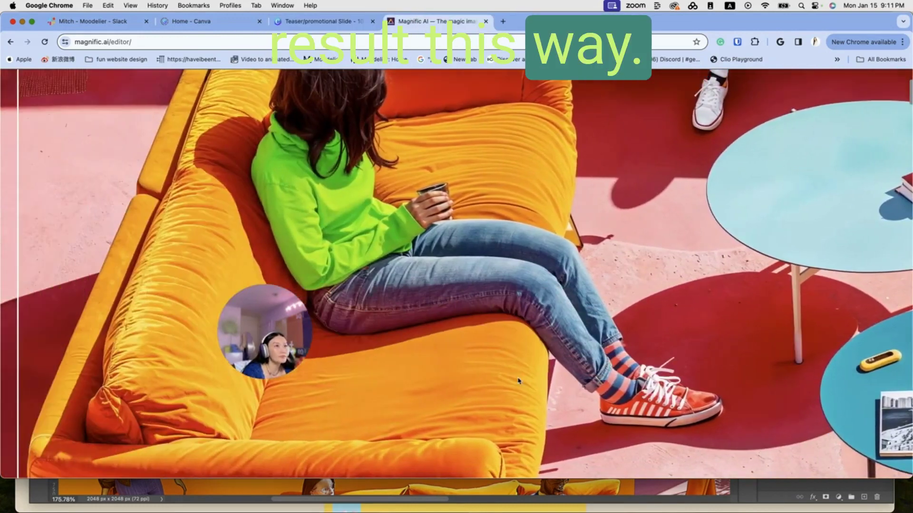
scroll(447, 292, up, 2)
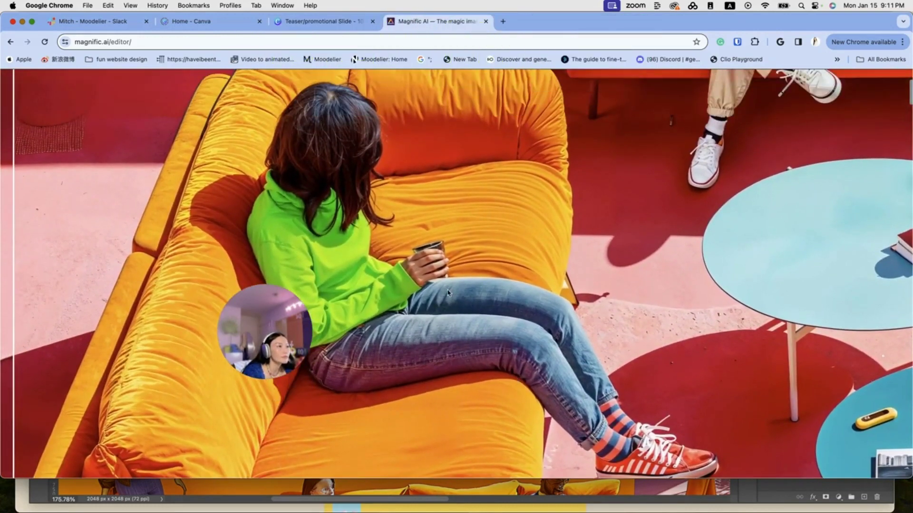
scroll(447, 291, up, 2)
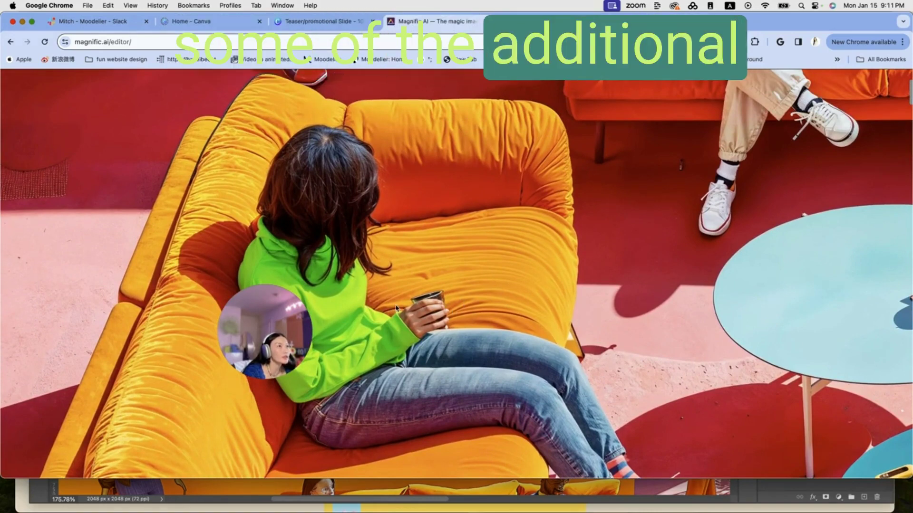
scroll(448, 277, down, 5)
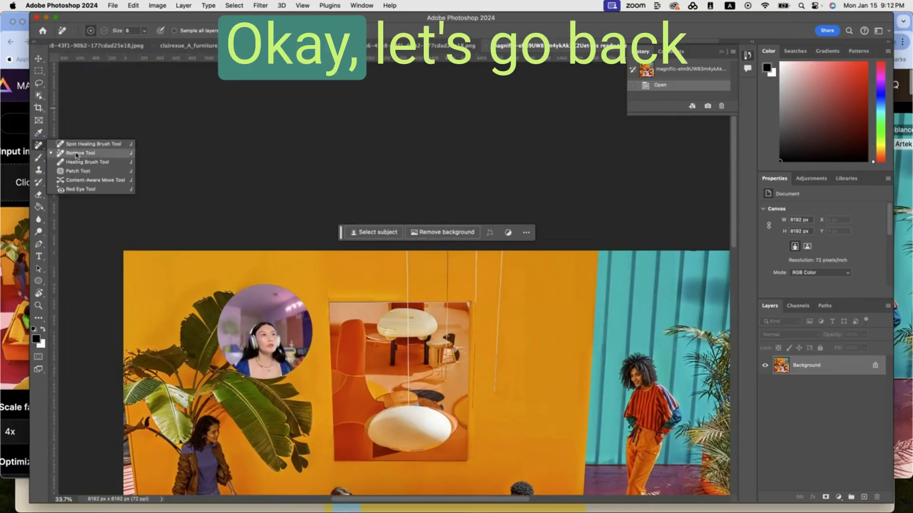
Step: In Photoshop, erase the stray hanging line on the orange wall beside the artwork using the Remove Tool at size 33
click(76, 154)
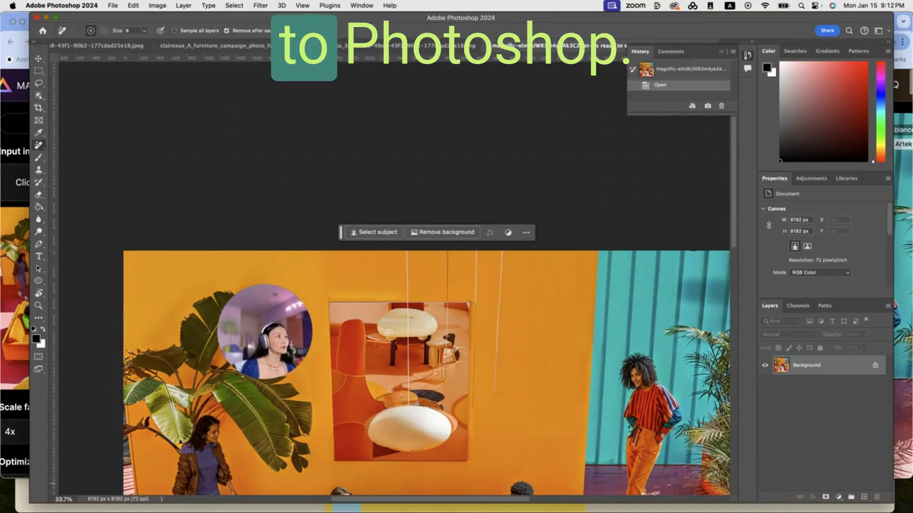
scroll(508, 260, up, 3)
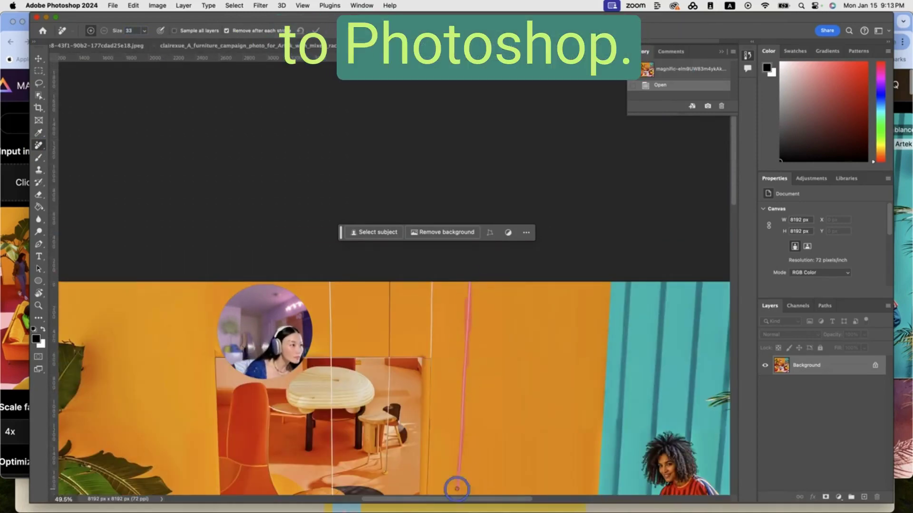
drag(456, 488, 456, 490)
scroll(438, 389, down, 3)
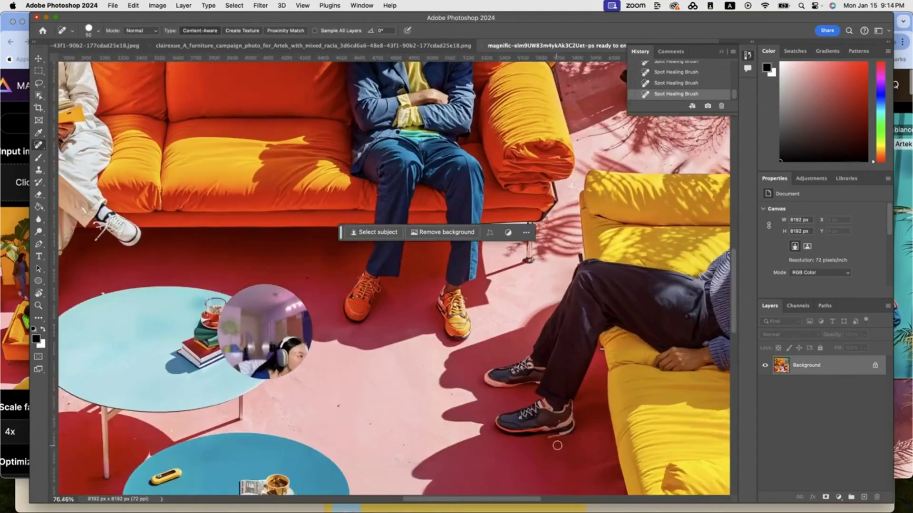
Step: Undo the last Spot Healing stroke and fix the yellow-sofa man's shoe with a Magnetic Lasso selection and Generative Fill, keeping the first variation
key(super+z)
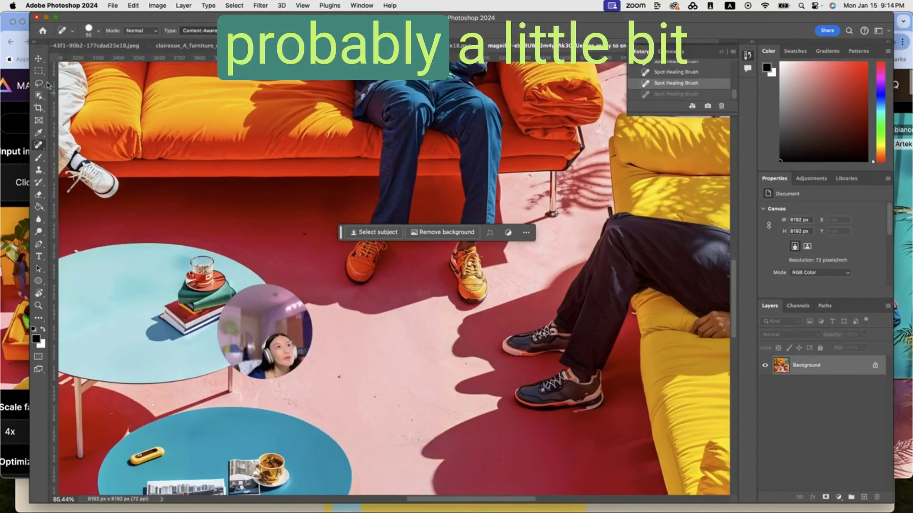
key(l)
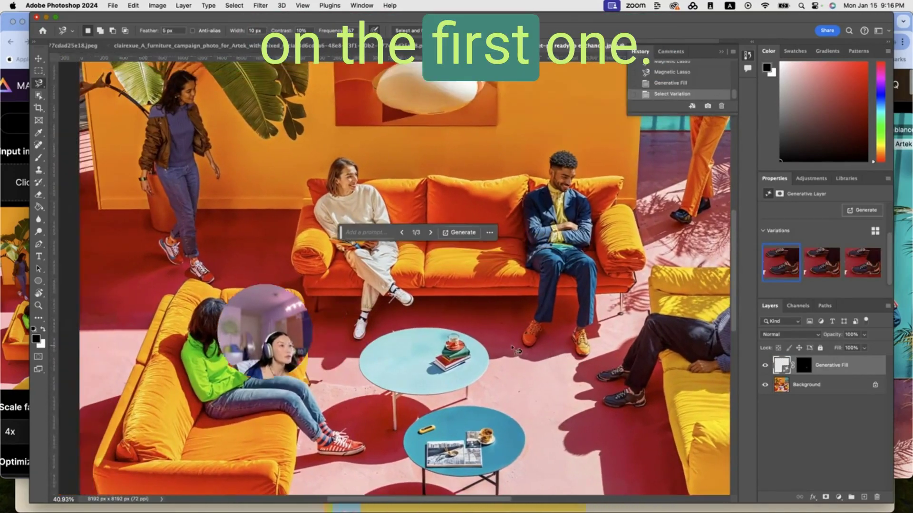
Step: Clean up the mark beside the front orange sofa and the dark red floor patch at the image's edge with Magnetic Lasso selections and Generative Fill
scroll(511, 347, left, 3)
scroll(520, 436, up, 3)
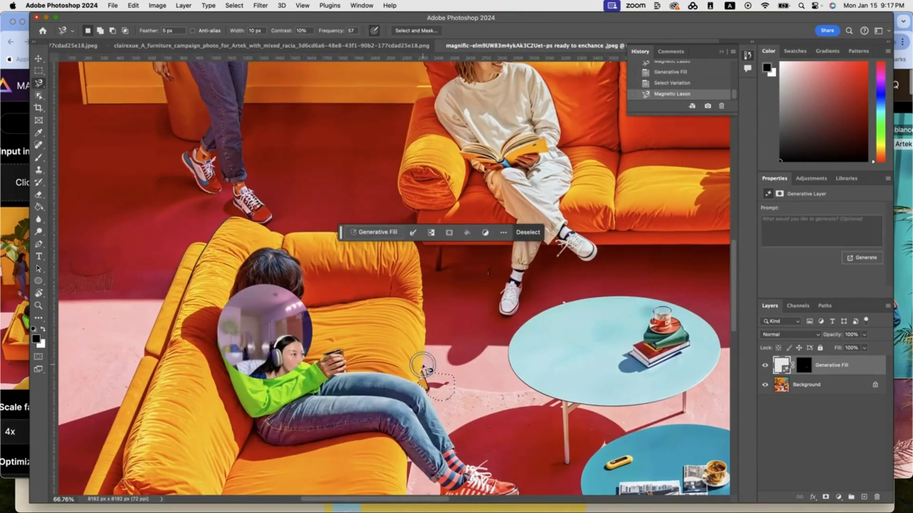
click(525, 234)
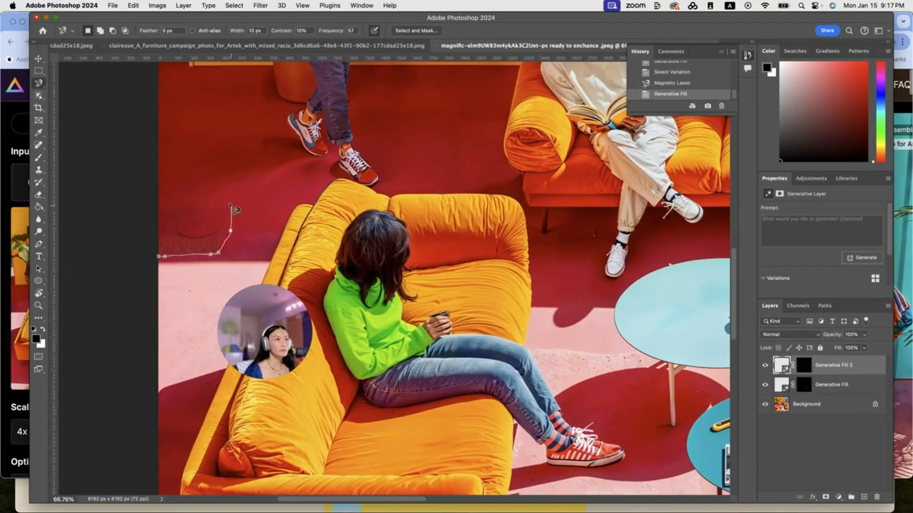
click(526, 234)
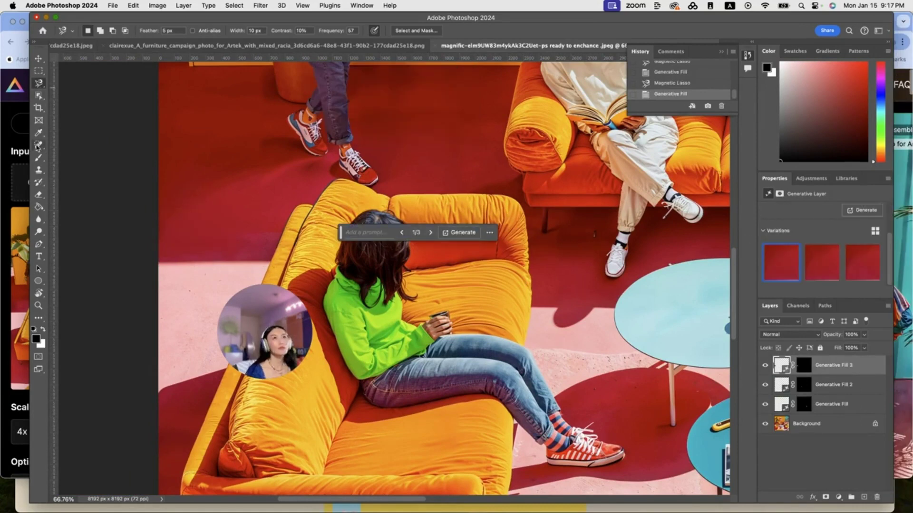
Step: Merge the three Generative Fill layers with the Background layer
shift+click(834, 367)
right_click(831, 366)
click(853, 412)
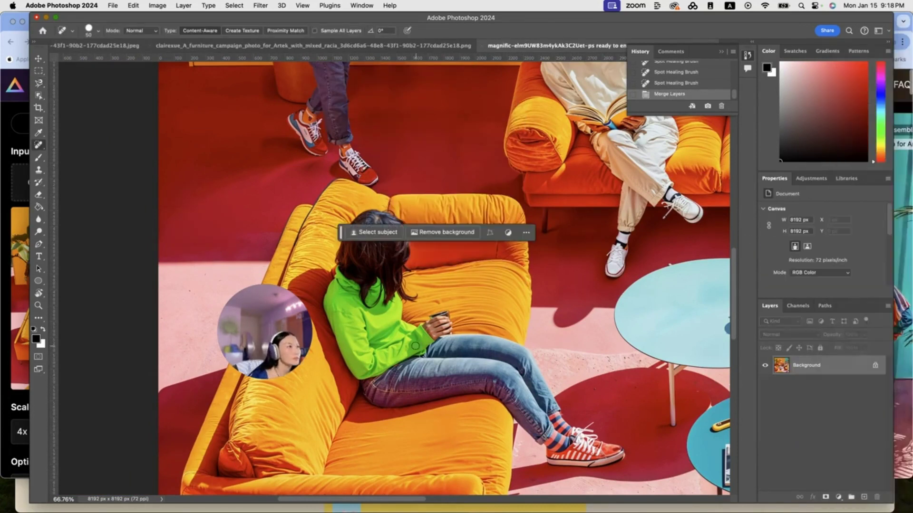
Step: Begin a Magnetic Lasso outline around the hand and cup of the woman in the green hoodie
scroll(430, 343, up, 5)
scroll(442, 349, up, 1)
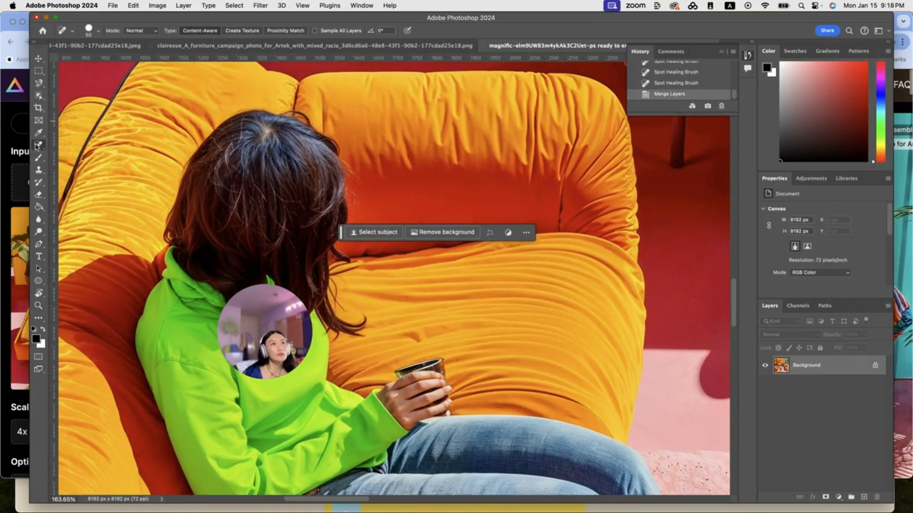
key(l)
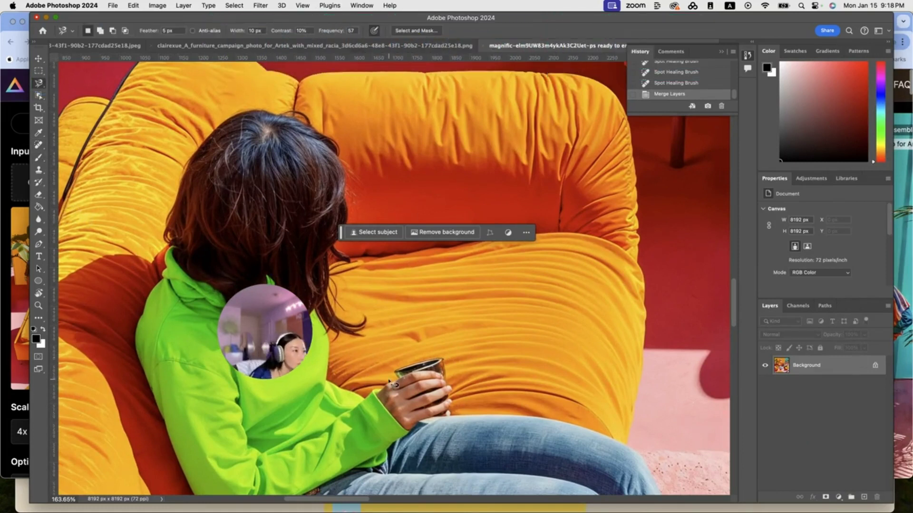
click(387, 384)
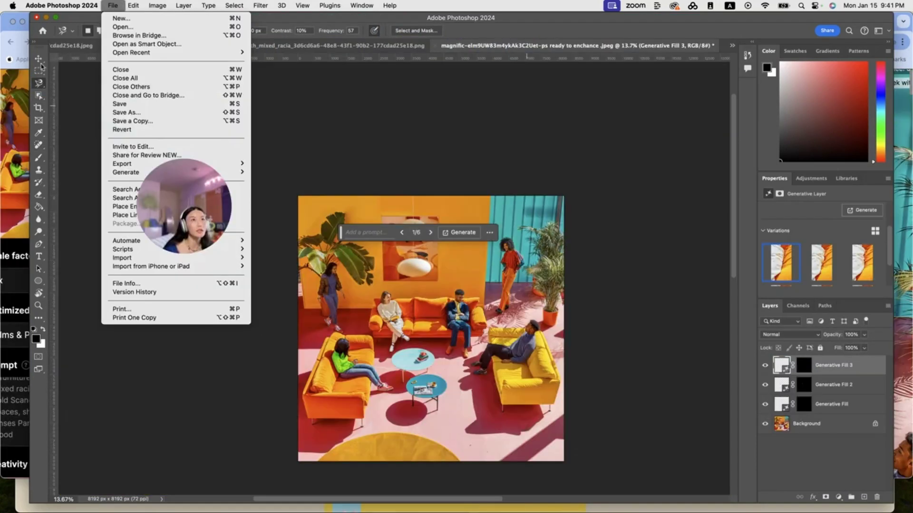
Step: Select the leg areas at both ends of the rear orange sofa with the Magnetic Lasso and run Generative Fill without a prompt
key(Escape)
scroll(437, 349, up, 5)
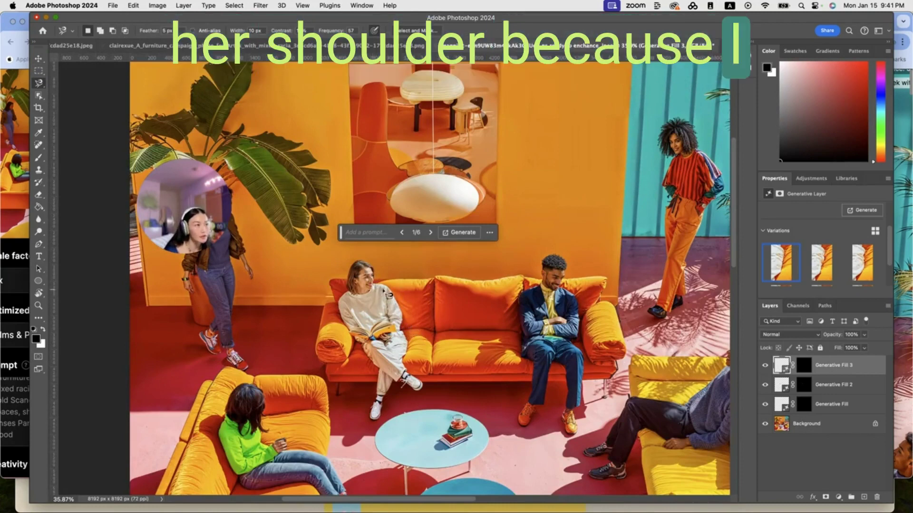
scroll(380, 351, up, 3)
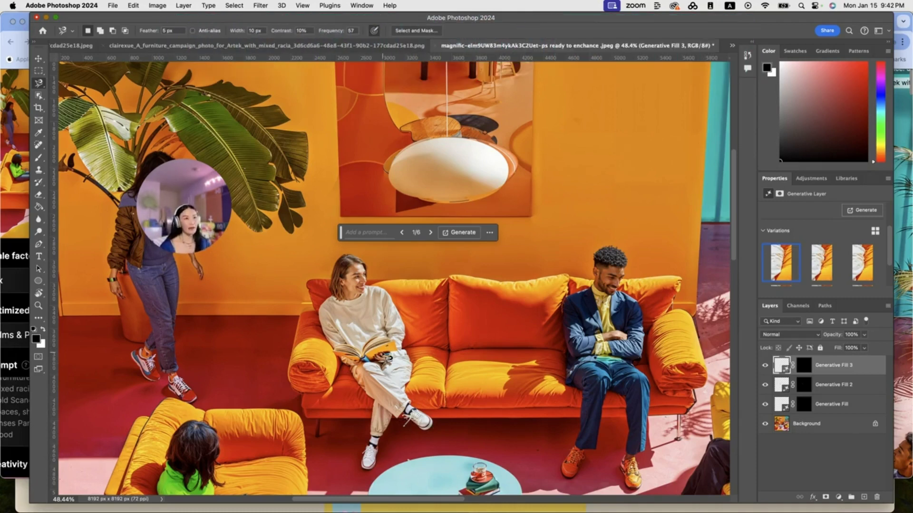
scroll(392, 427, down, 8)
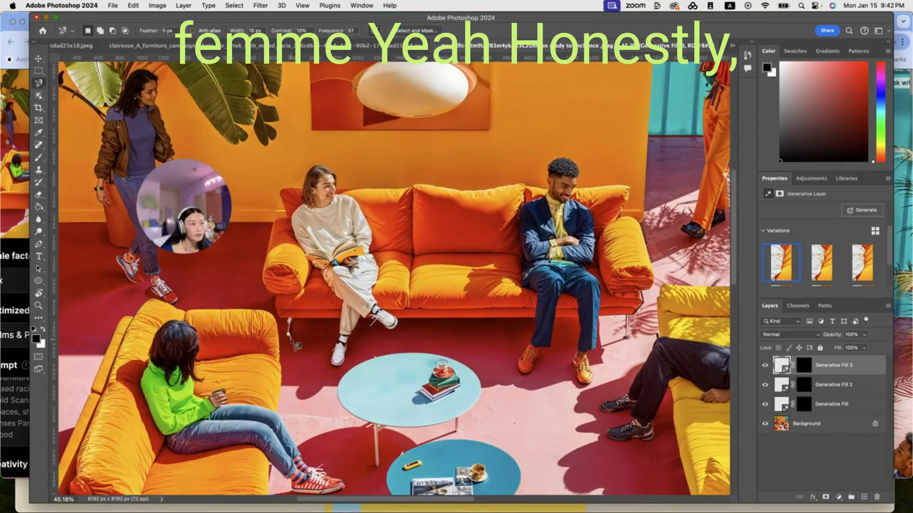
click(289, 319)
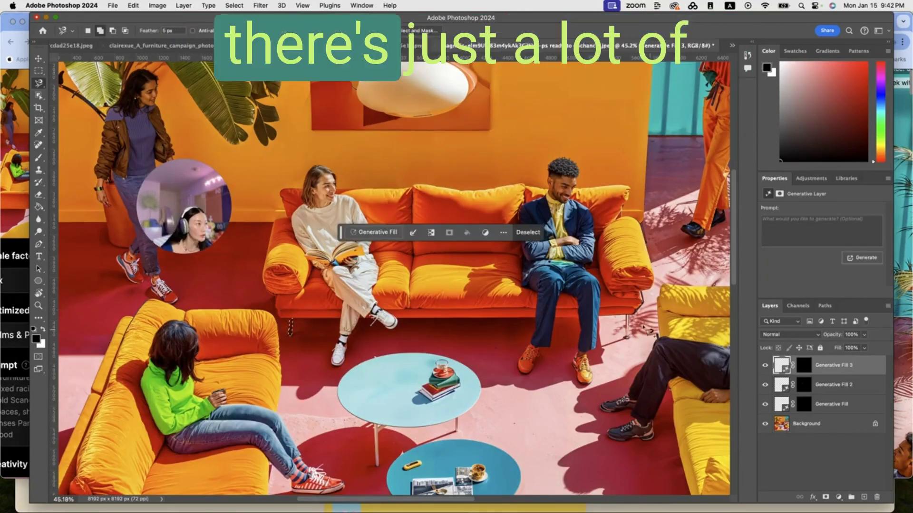
shift+click(626, 315)
scroll(627, 323, up, 2)
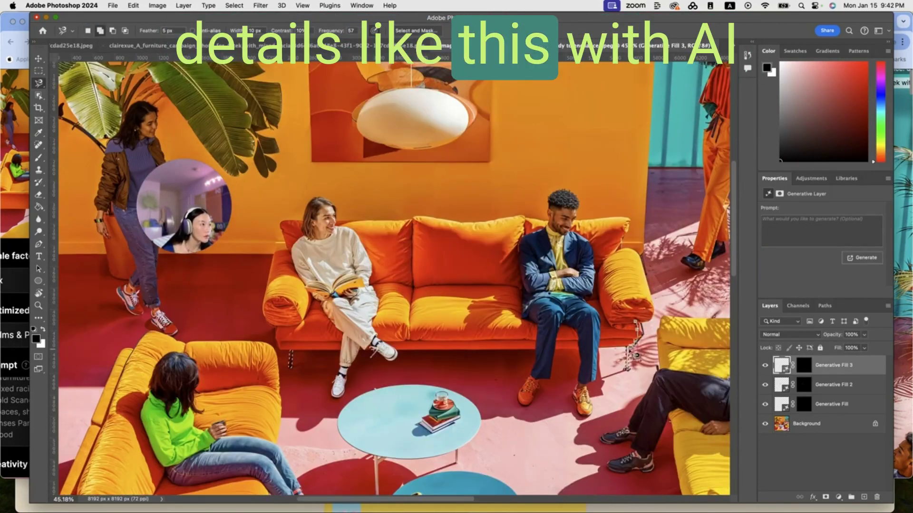
click(374, 232)
click(559, 233)
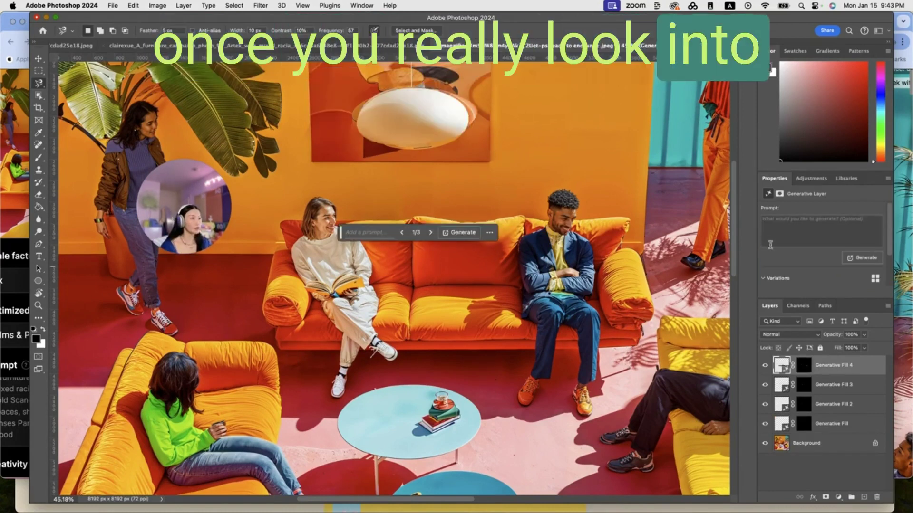
Step: Compare the three generated variations of the rear sofa's legs and return to the first one
scroll(798, 251, down, 3)
click(828, 269)
click(859, 269)
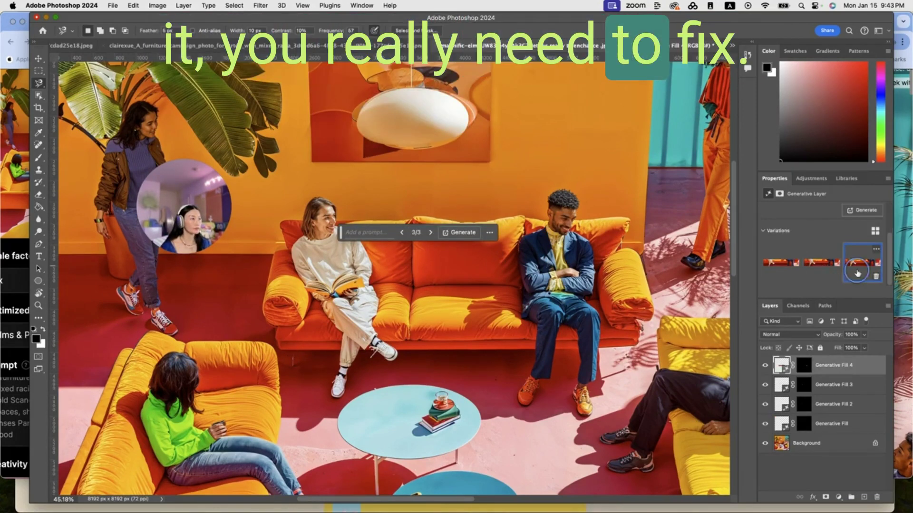
click(783, 268)
Step: Generate another set of variations for the rear sofa's legs, choose one, and generate again with the prompt "sofa leg"
key(super+0)
click(471, 232)
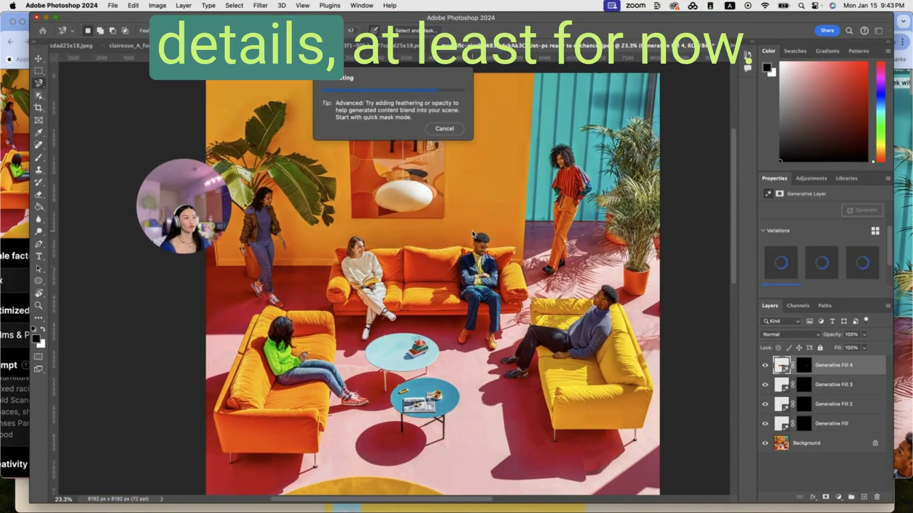
click(865, 263)
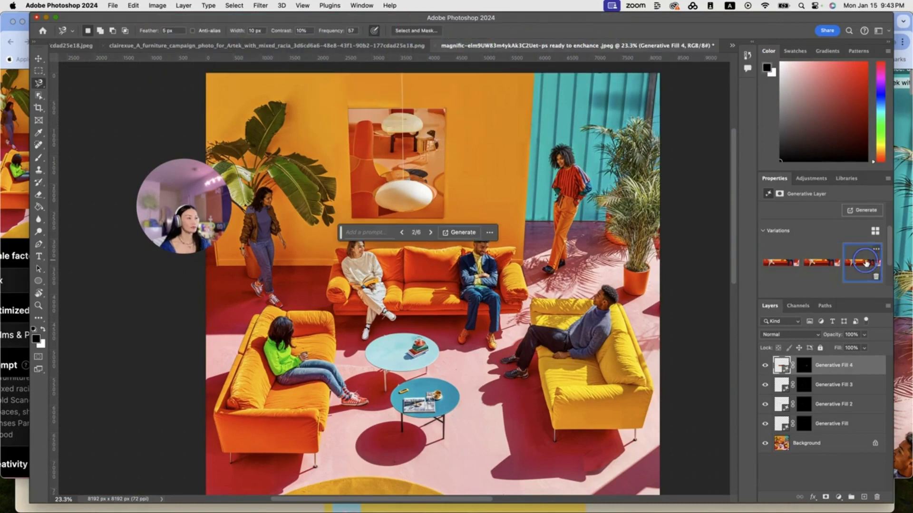
text(sofa leg)
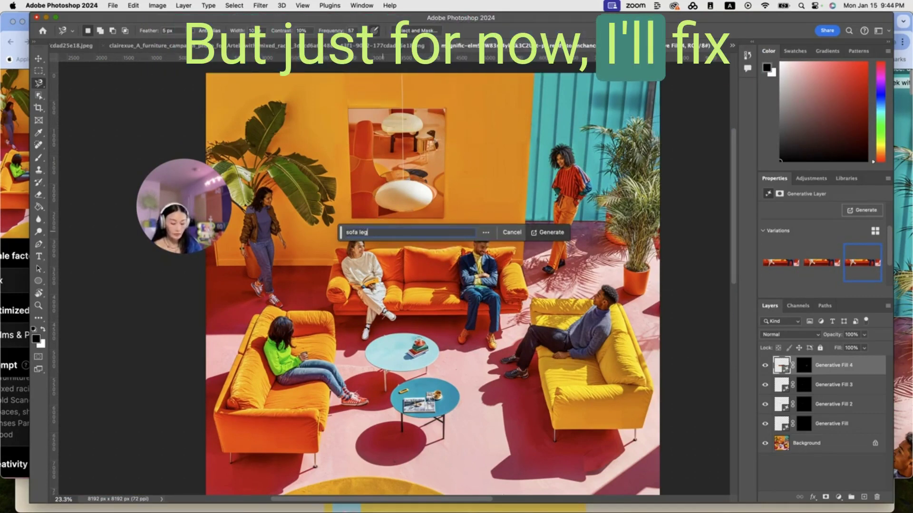
key(Return)
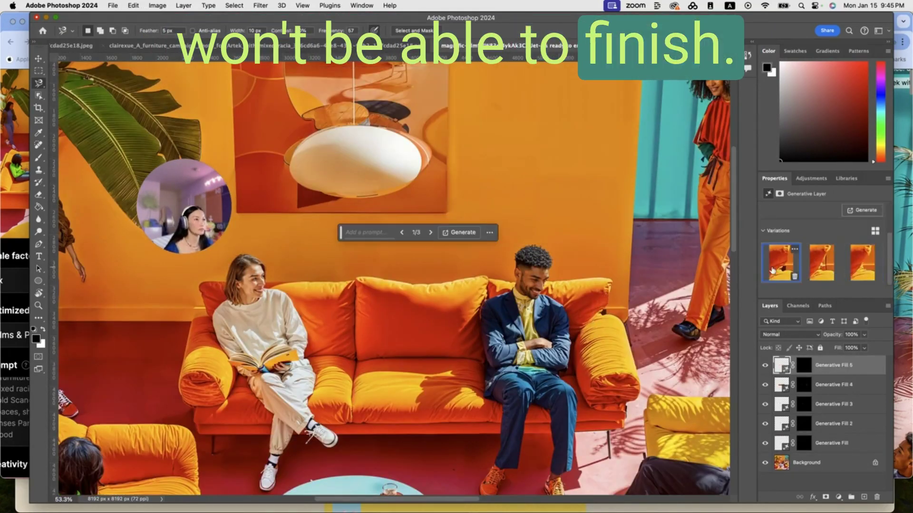
Step: Merge the Generative Fill layers and apply Generative Fill without a prompt to the rear sofa's lower corner beneath the man's armrest
right_click(830, 376)
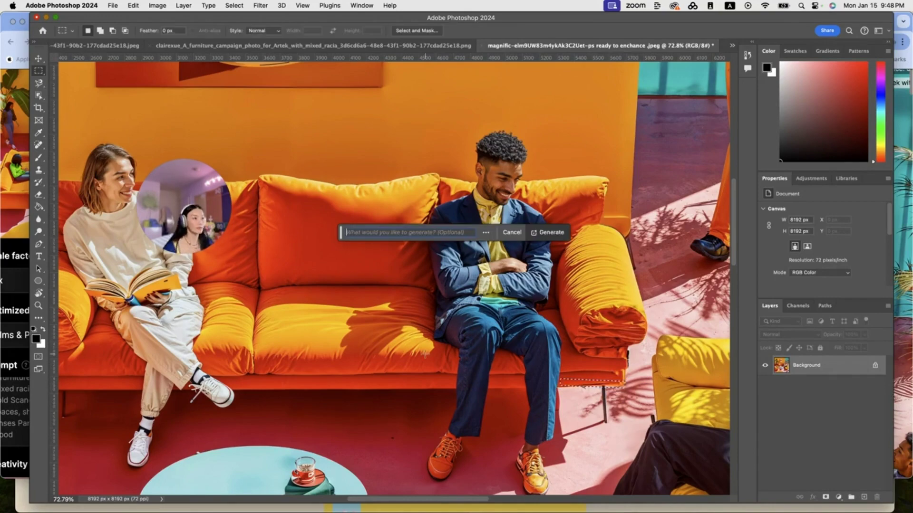
key(Return)
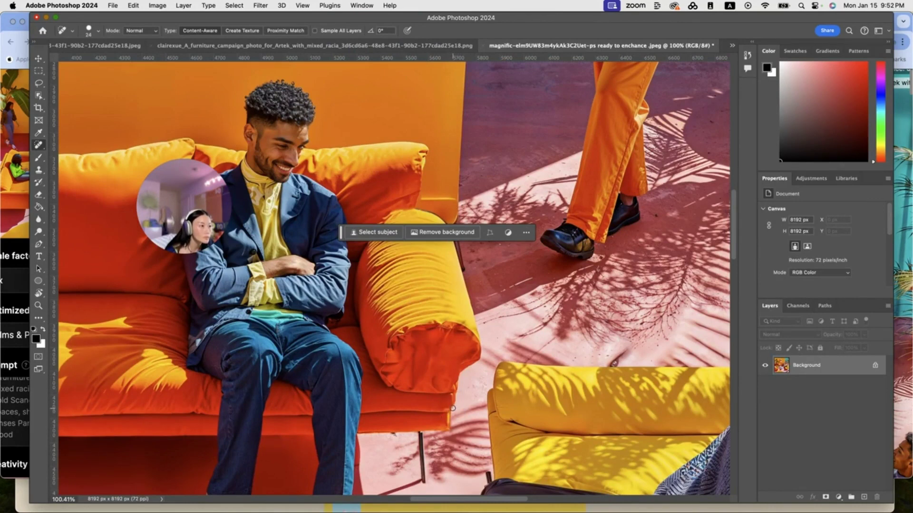
scroll(453, 410, down, 5)
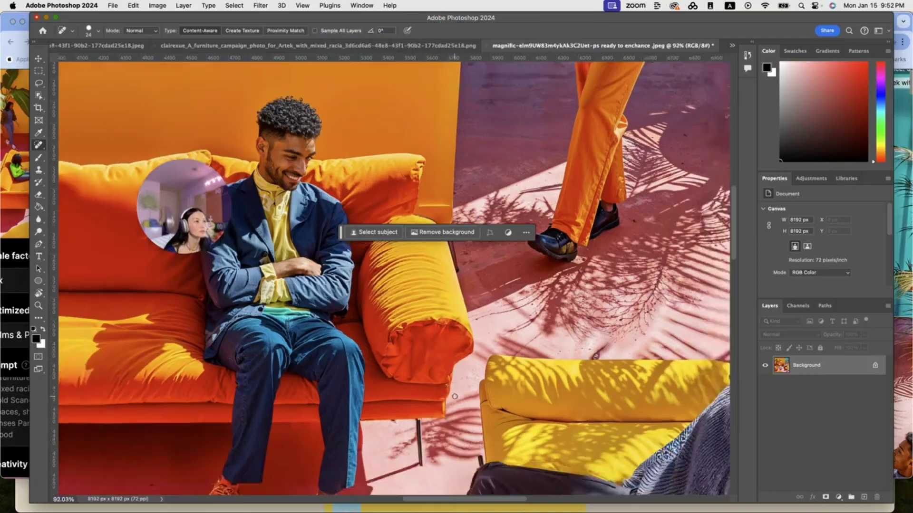